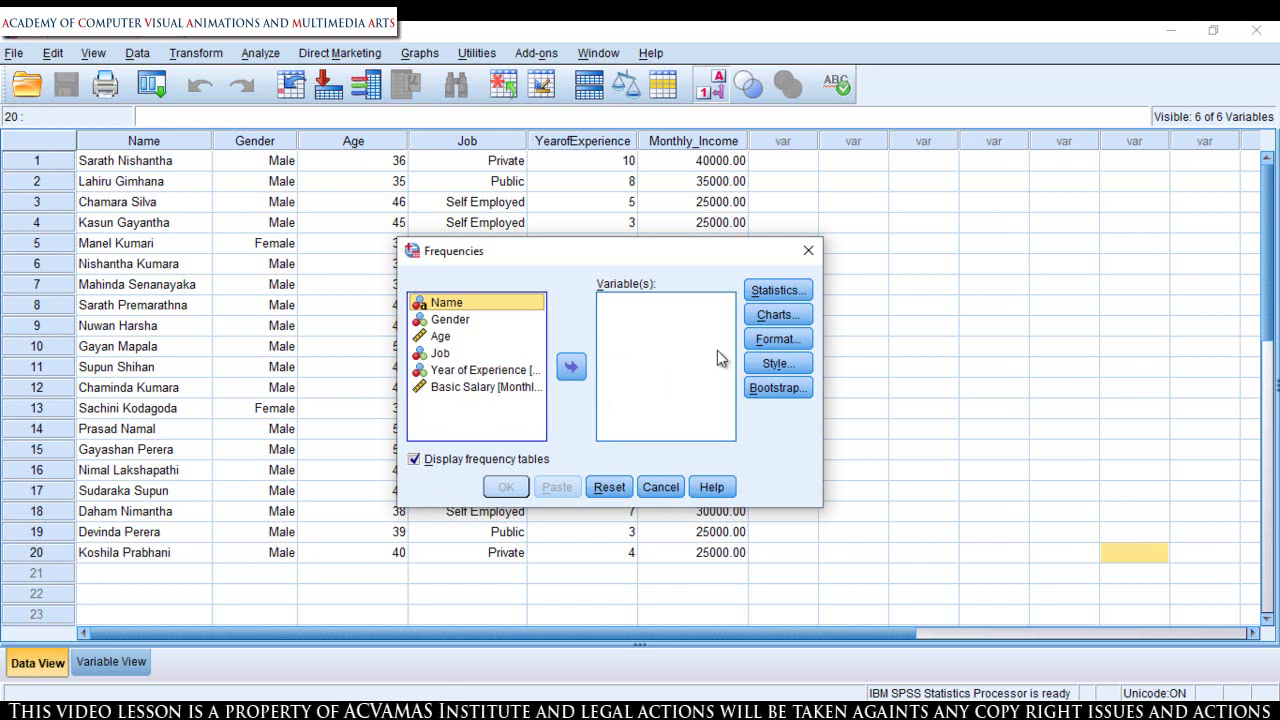
Review the statistics available for a Frequencies analysis, then close its dialogs without running it
click(789, 290)
drag(809, 114, 528, 190)
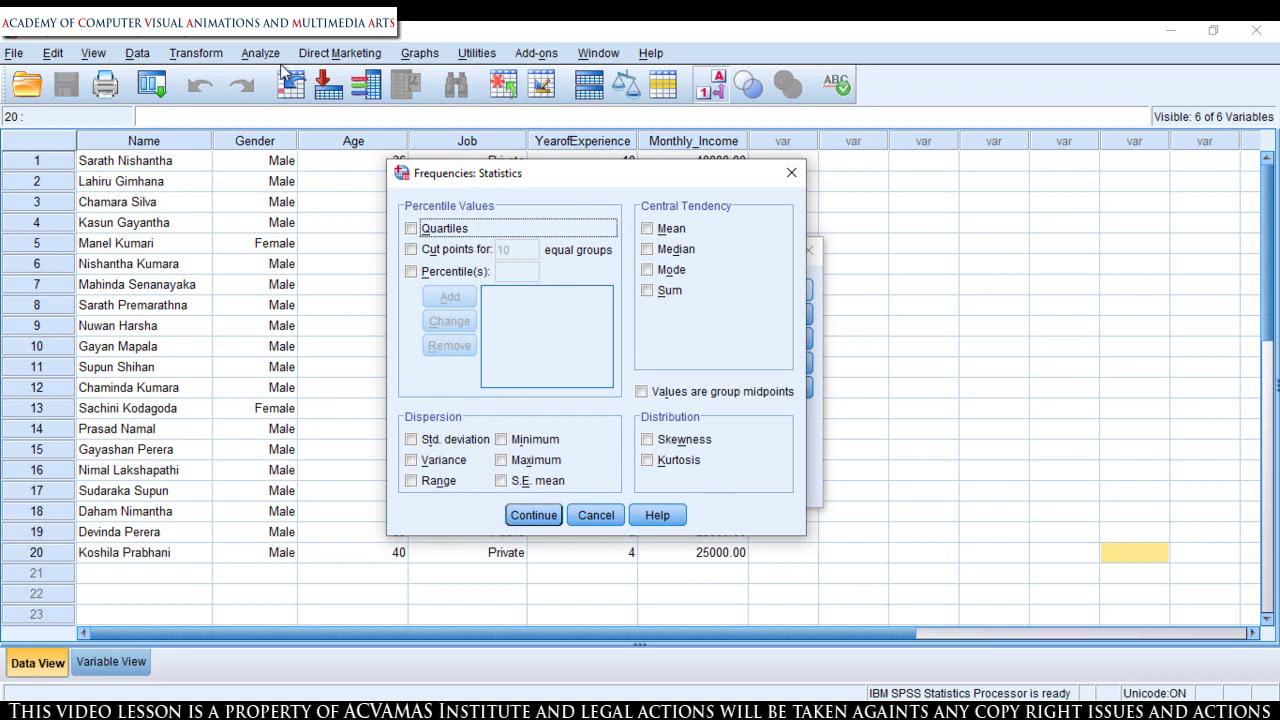
click(791, 173)
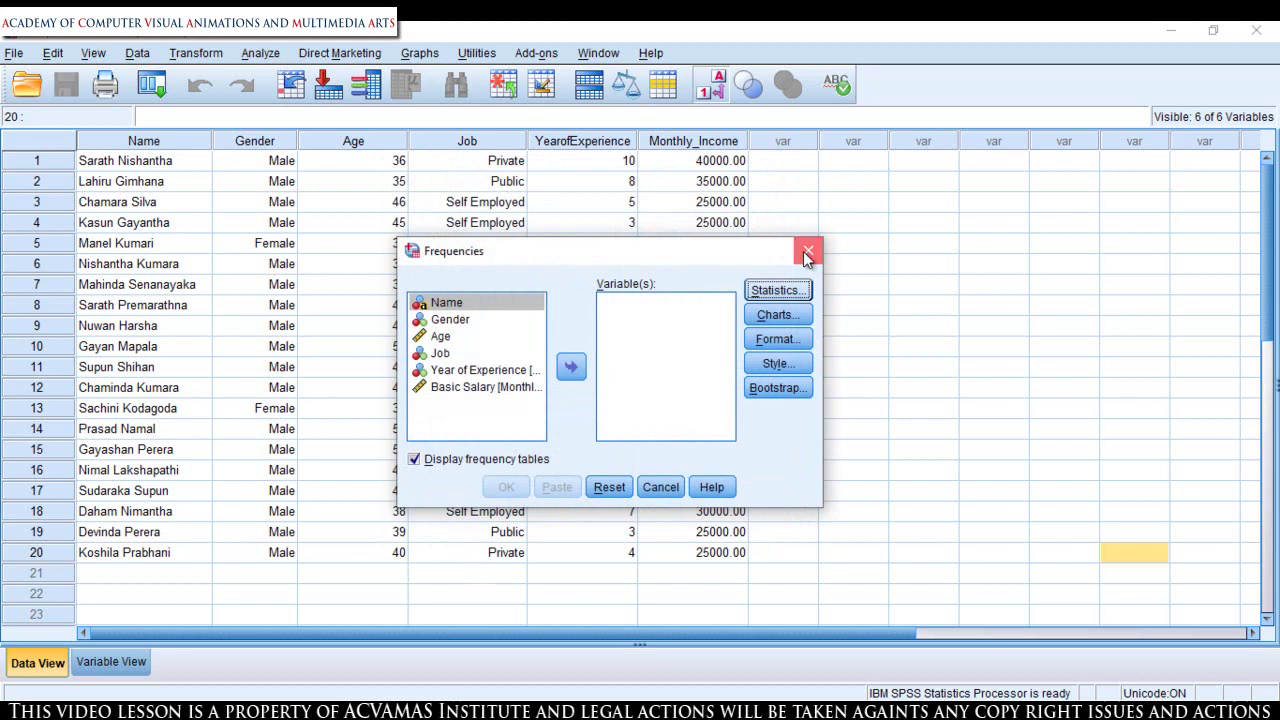
click(806, 252)
Open the Descriptives analysis, review its statistics options, and close it without running it
click(260, 53)
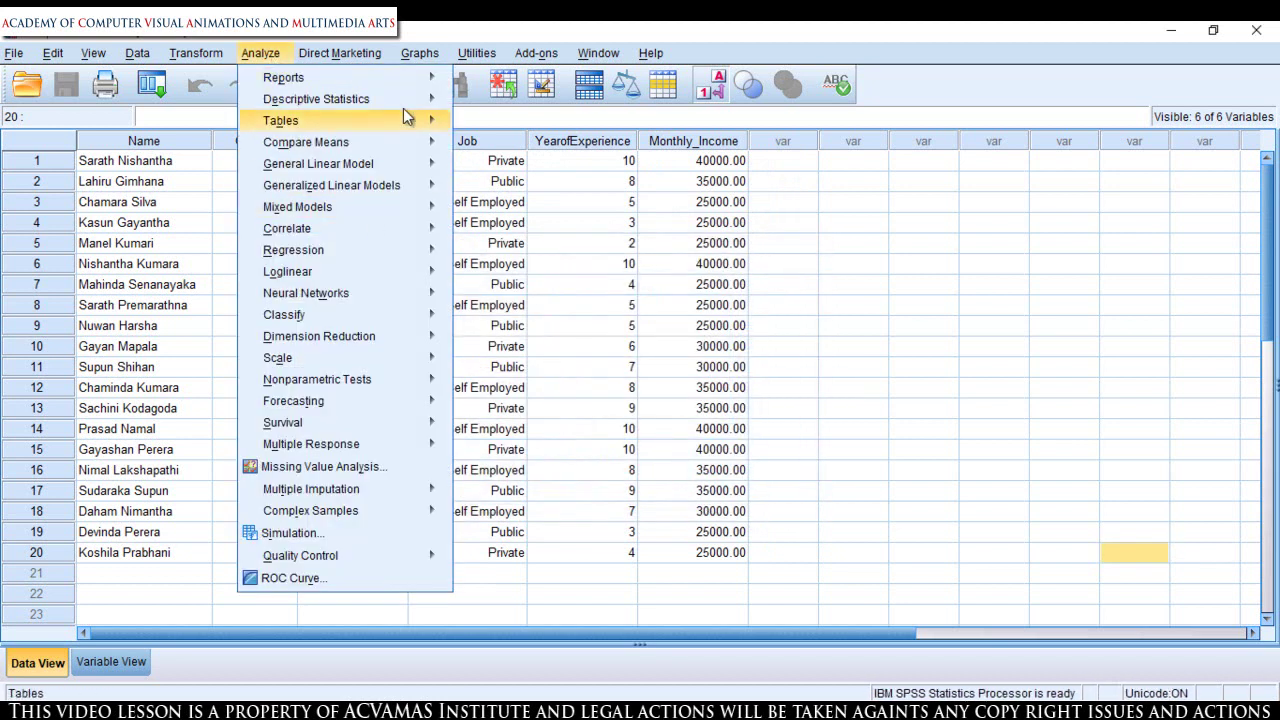
mouse_move(387, 100)
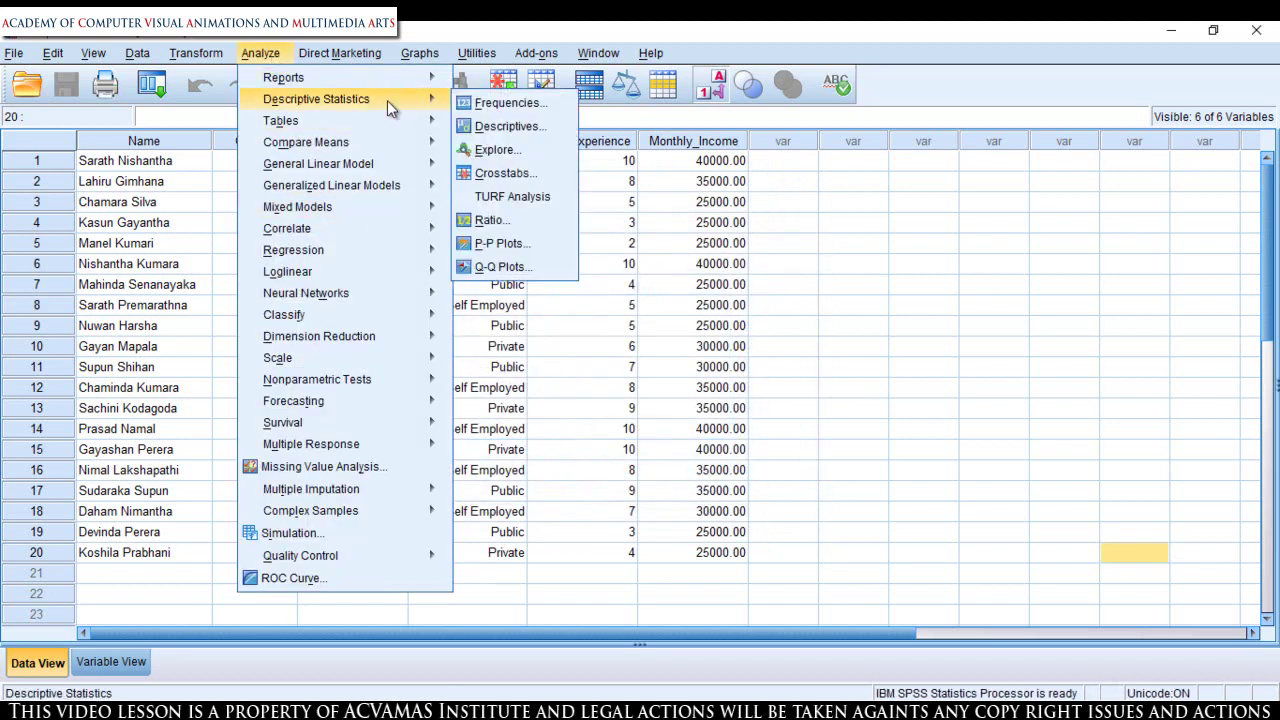
click(527, 127)
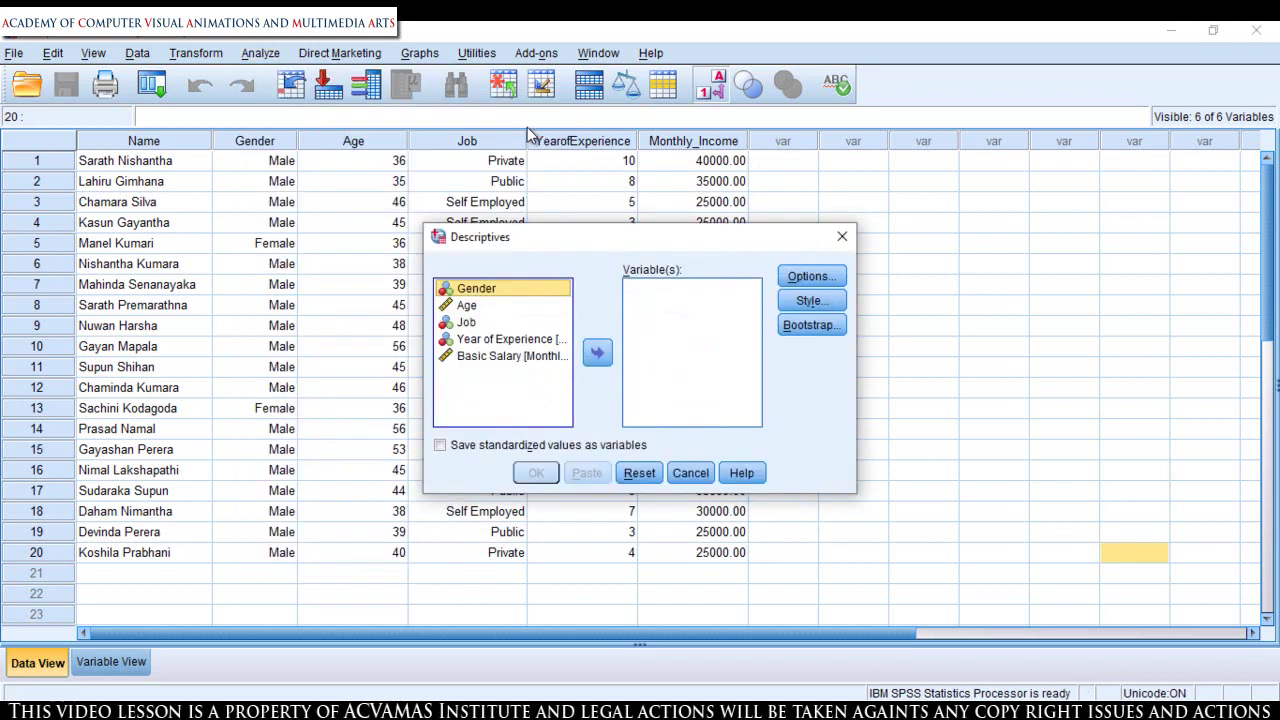
click(810, 280)
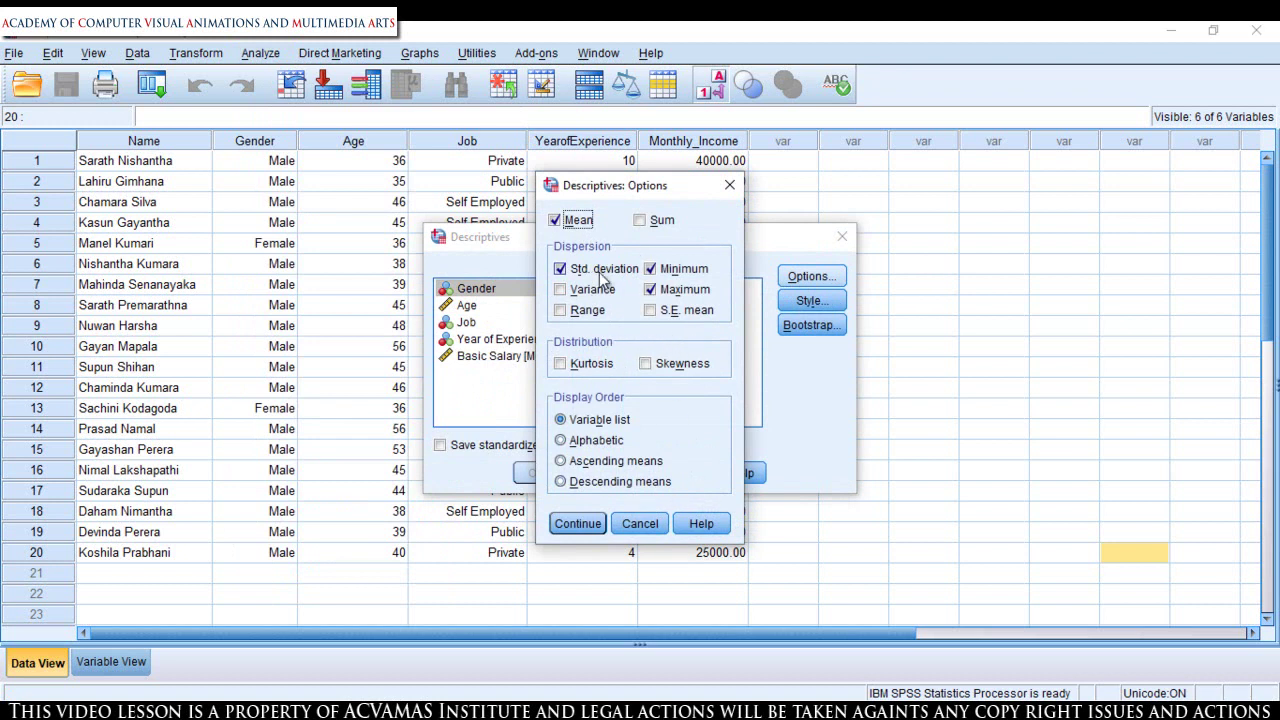
click(726, 187)
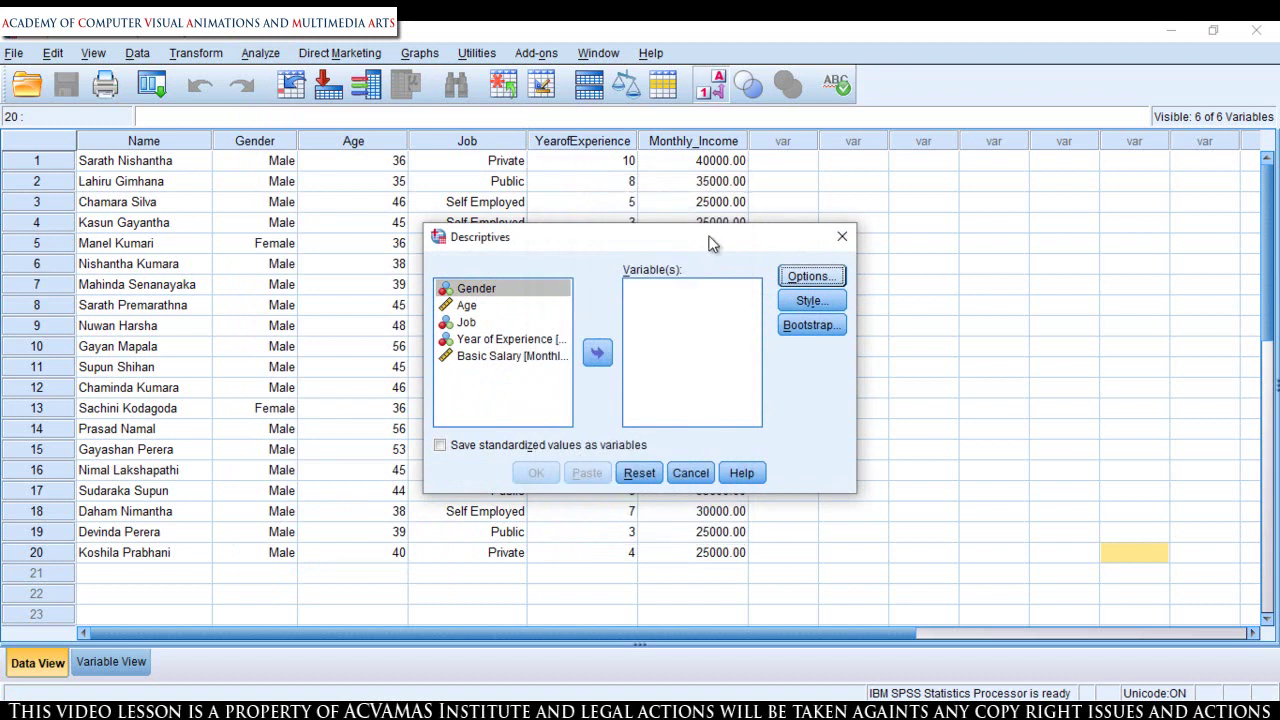
click(843, 238)
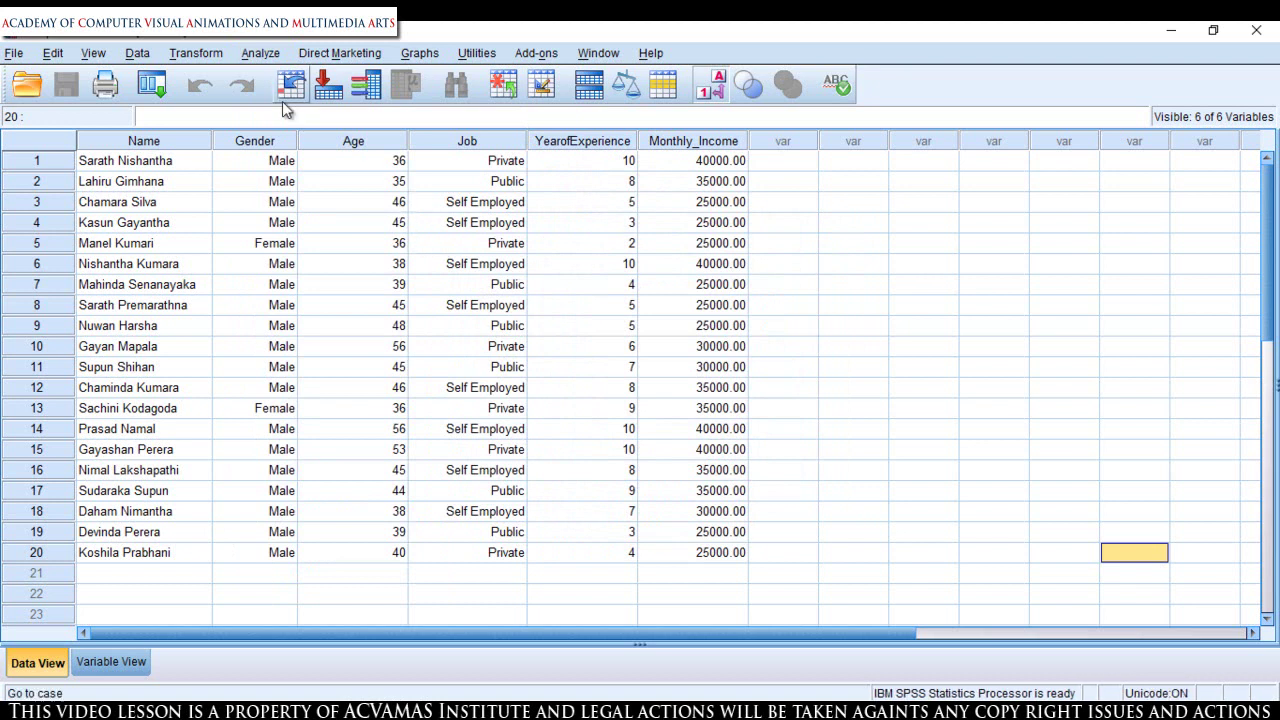
Compare the Frequencies and Descriptives analysis dialogs by opening each one and closing it without running
click(277, 57)
mouse_move(379, 103)
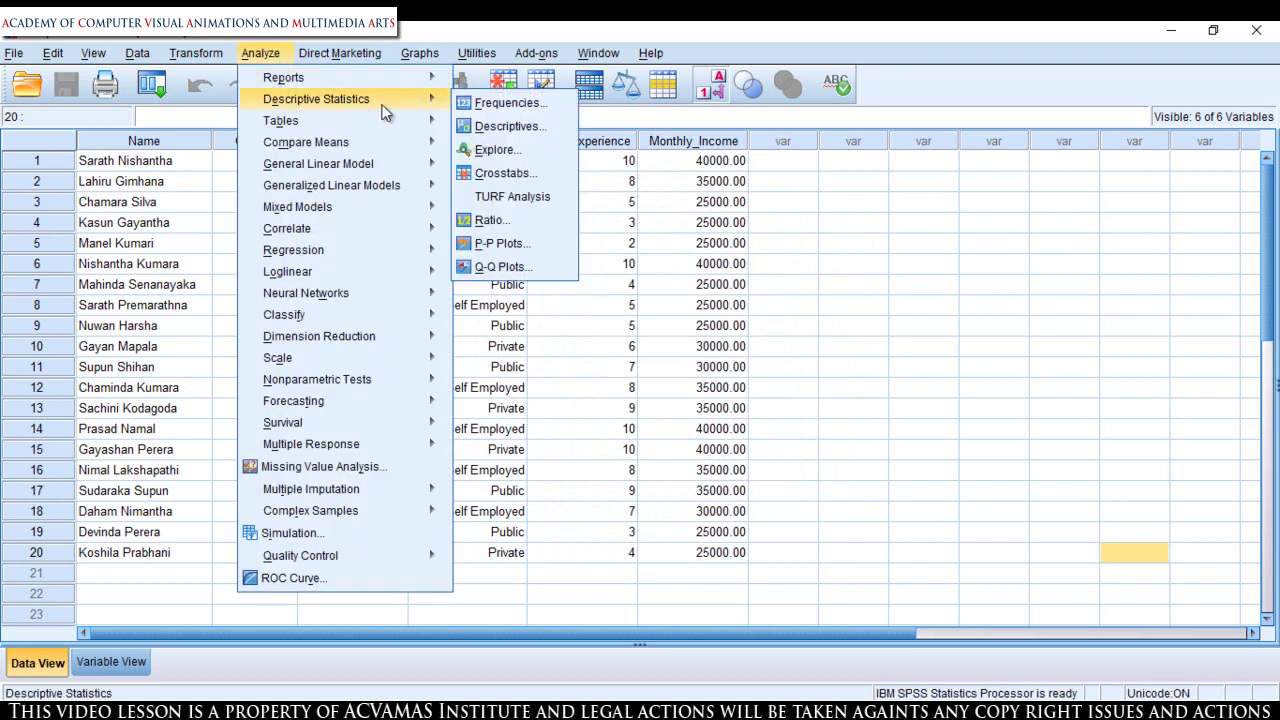
click(526, 107)
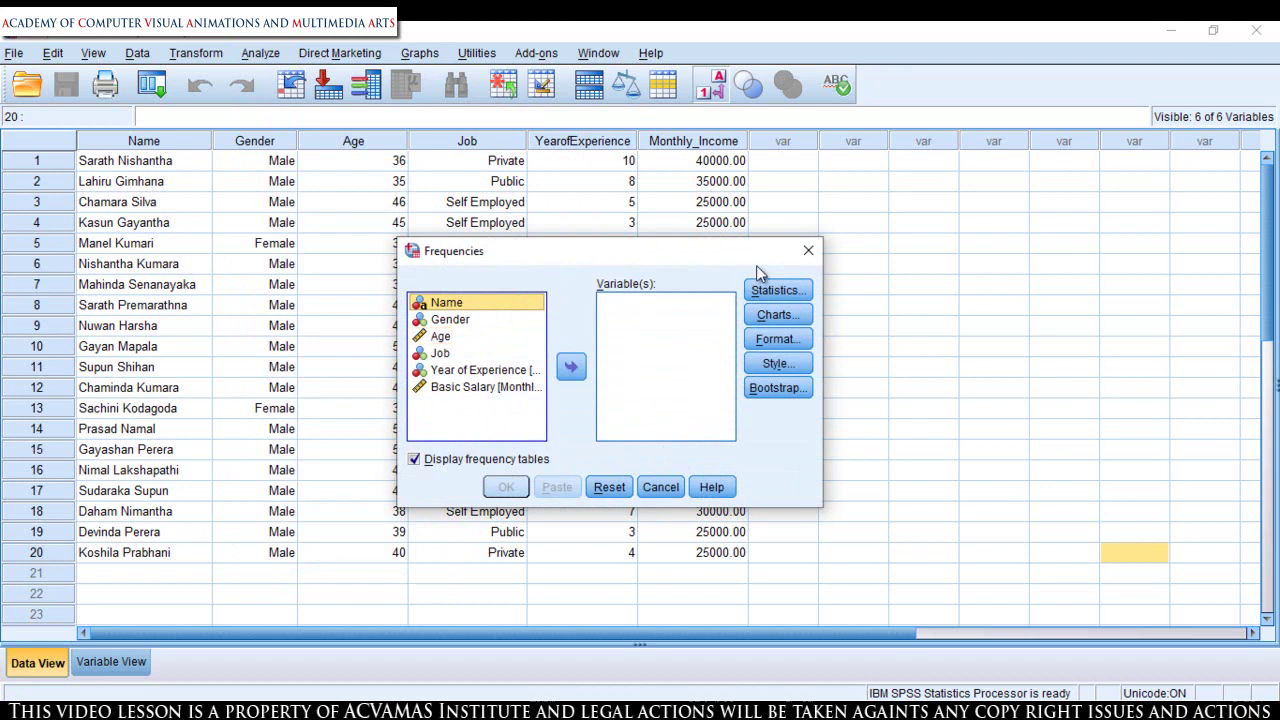
click(808, 250)
click(261, 53)
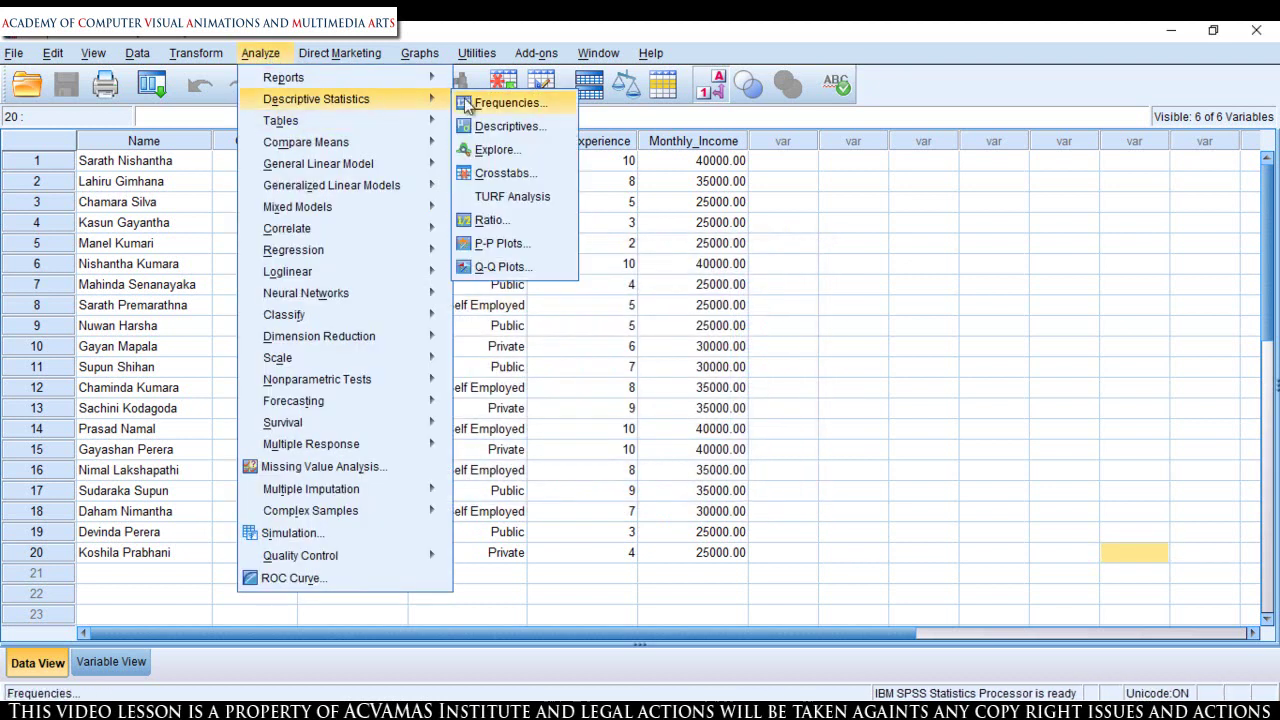
click(521, 126)
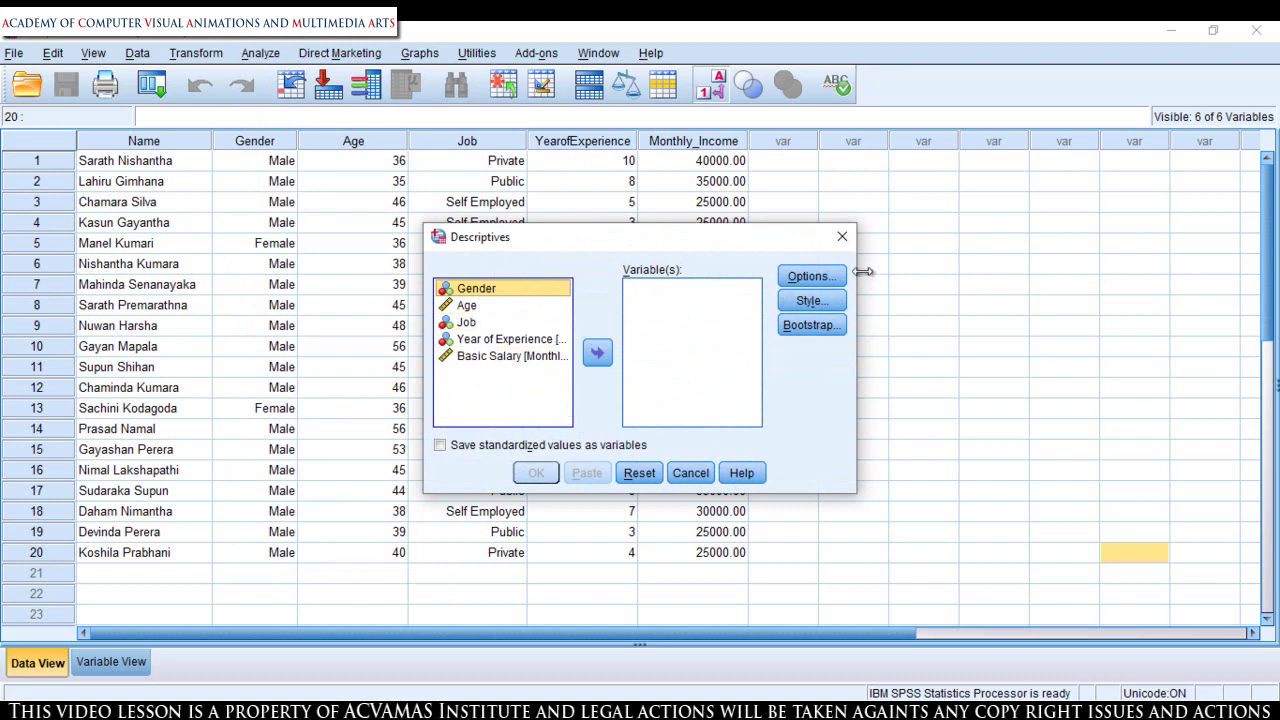
click(841, 236)
Start a Frequencies analysis and add Age as its variable
click(262, 54)
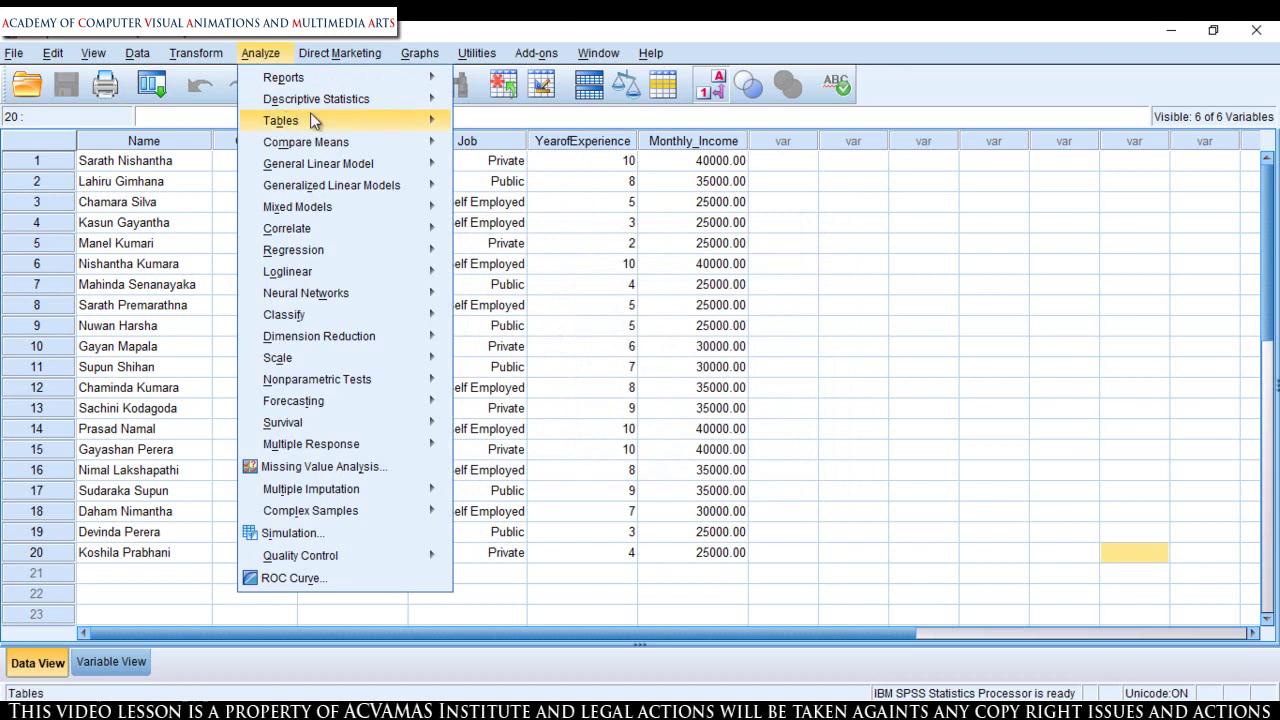
mouse_move(415, 99)
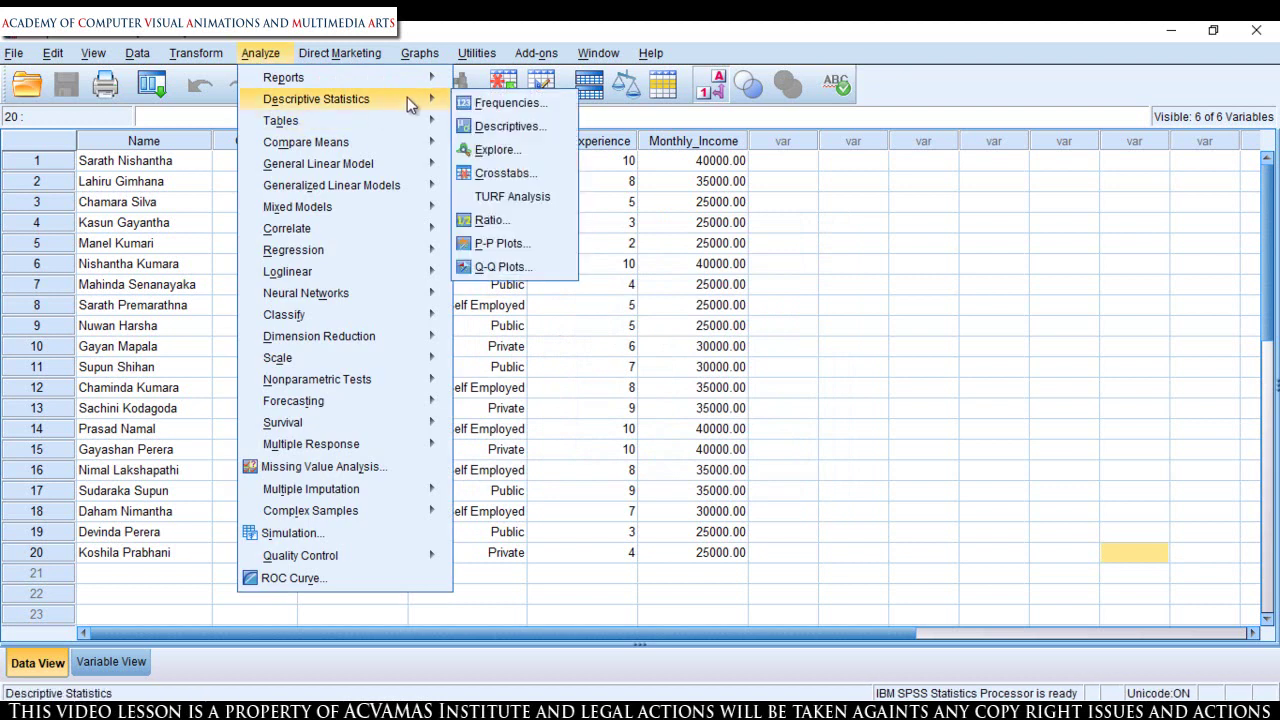
click(509, 102)
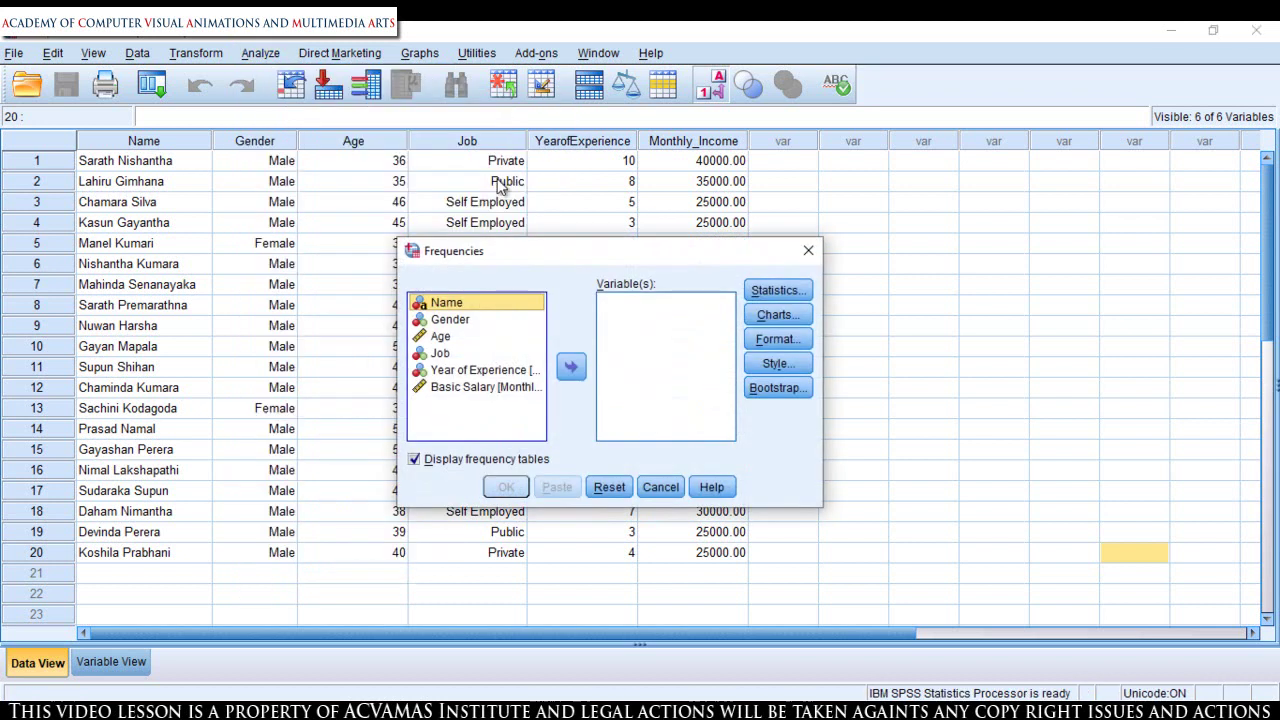
drag(558, 256, 535, 236)
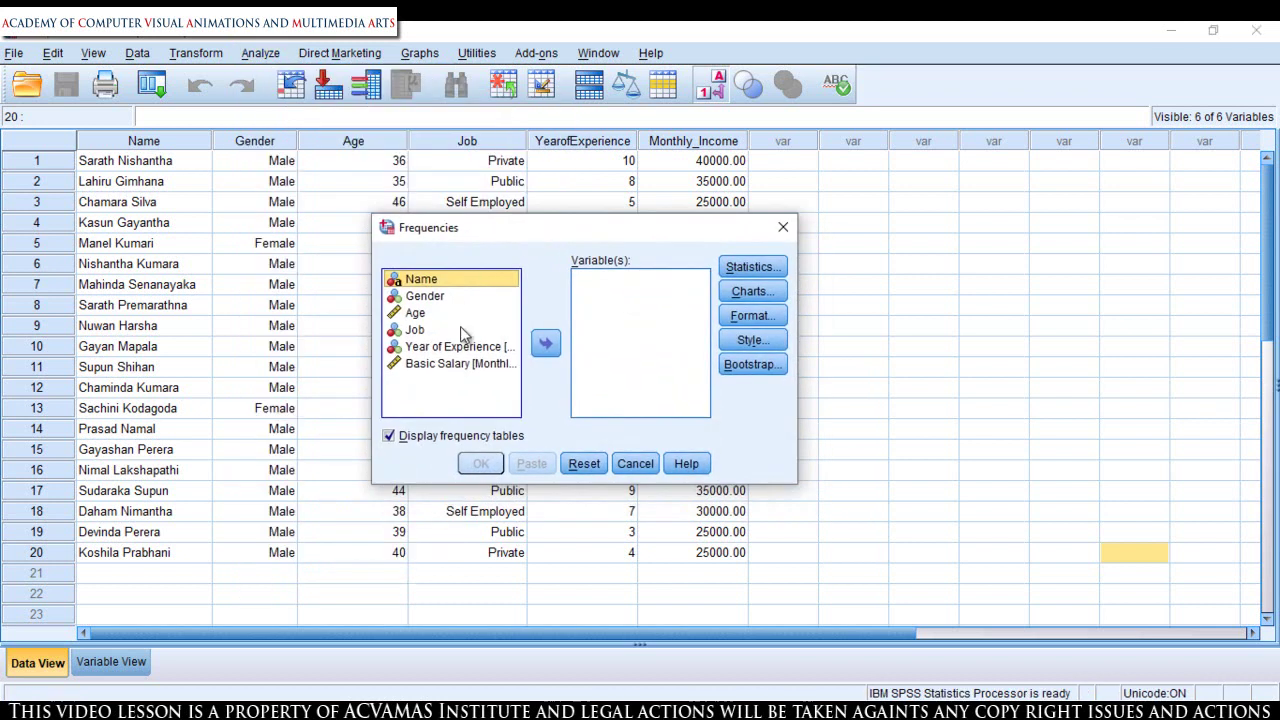
click(416, 313)
click(545, 343)
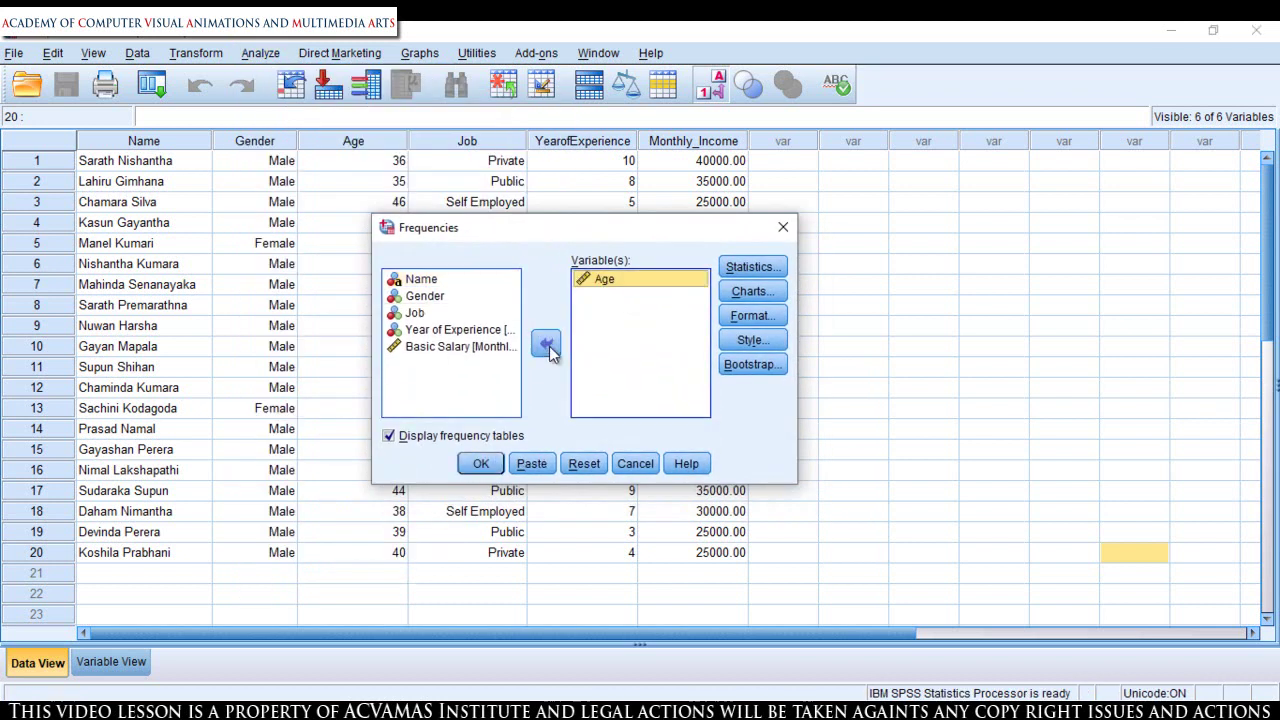
Include the mean, median, mode and sum as central tendency statistics for the Age analysis
click(752, 266)
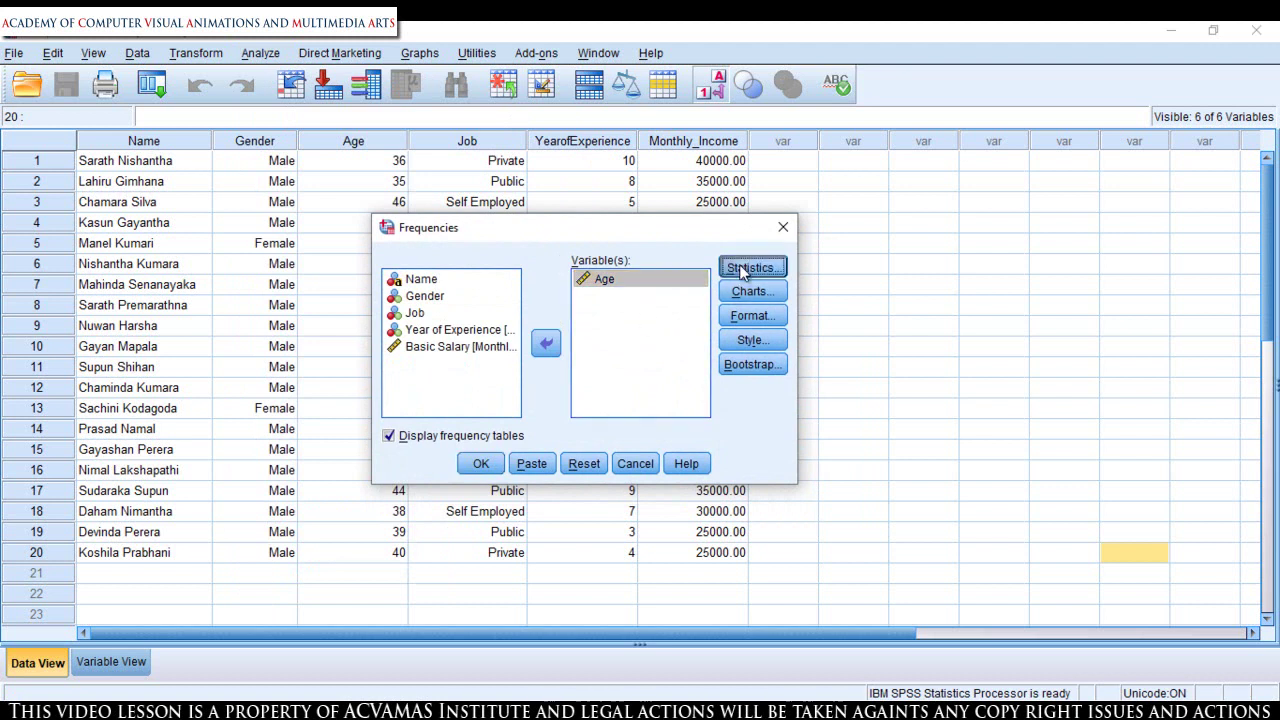
drag(848, 113, 770, 116)
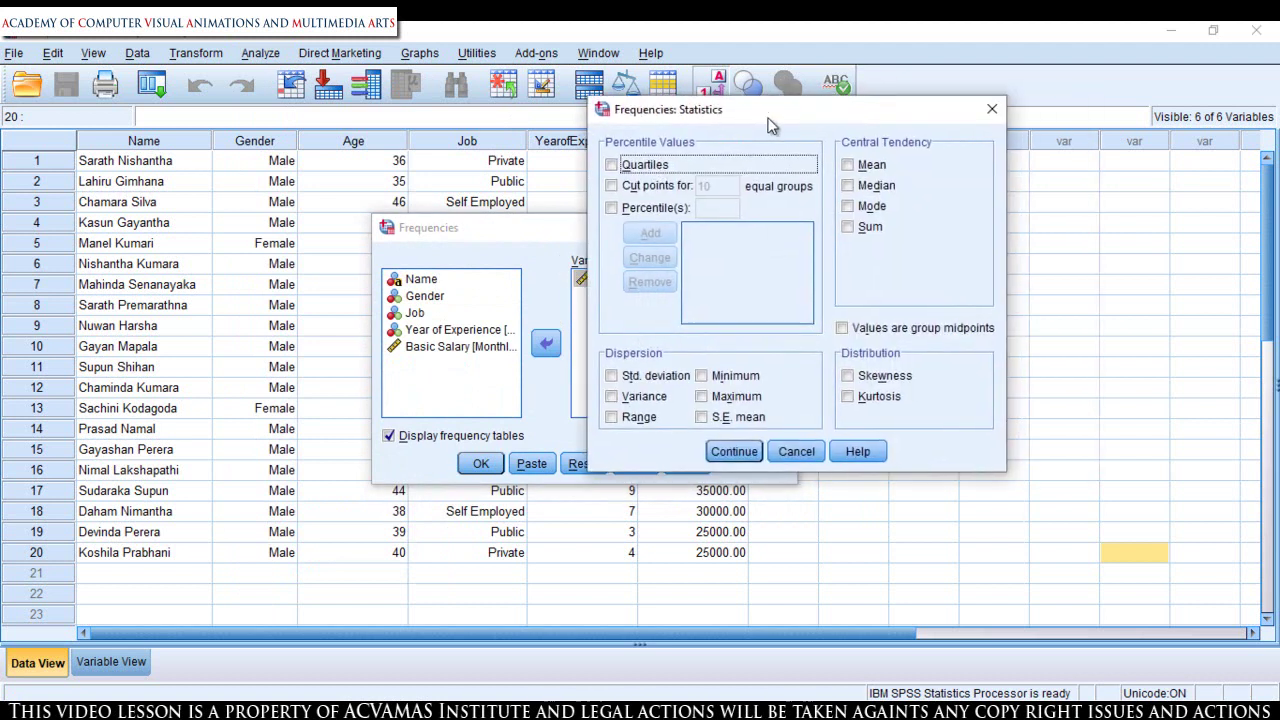
click(848, 164)
click(856, 186)
click(856, 207)
click(856, 227)
Include the standard deviation, variance, range, minimum, maximum and S.E. mean as dispersion statistics
click(668, 377)
click(645, 396)
click(640, 418)
click(733, 378)
click(735, 400)
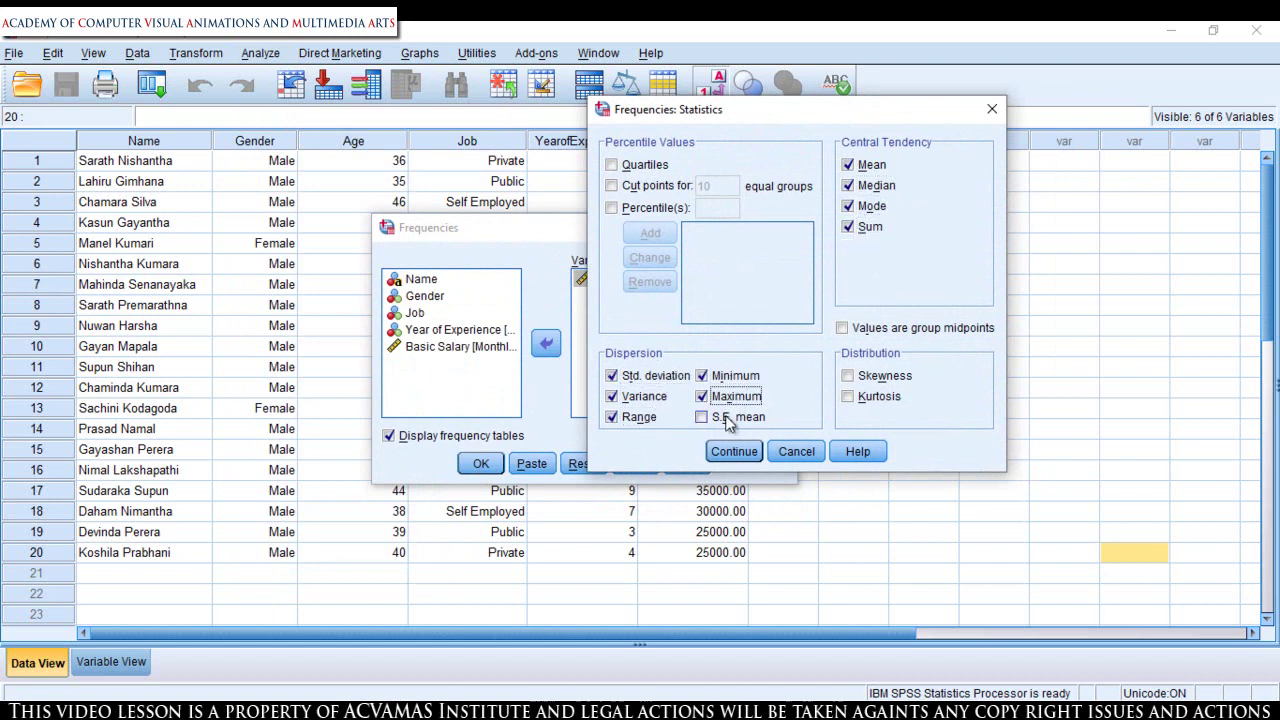
click(728, 420)
Include skewness, kurtosis and quartiles in the statistics, and run the Frequencies analysis for Age
click(878, 378)
click(613, 166)
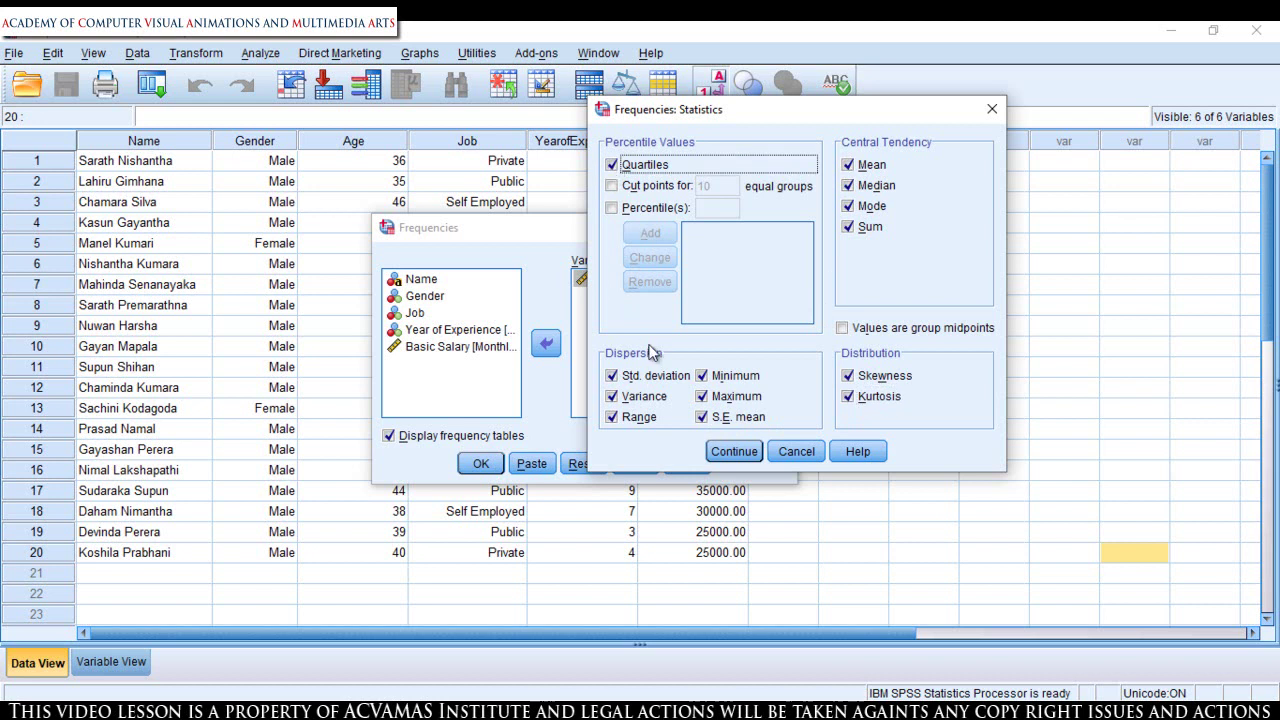
click(731, 451)
click(482, 464)
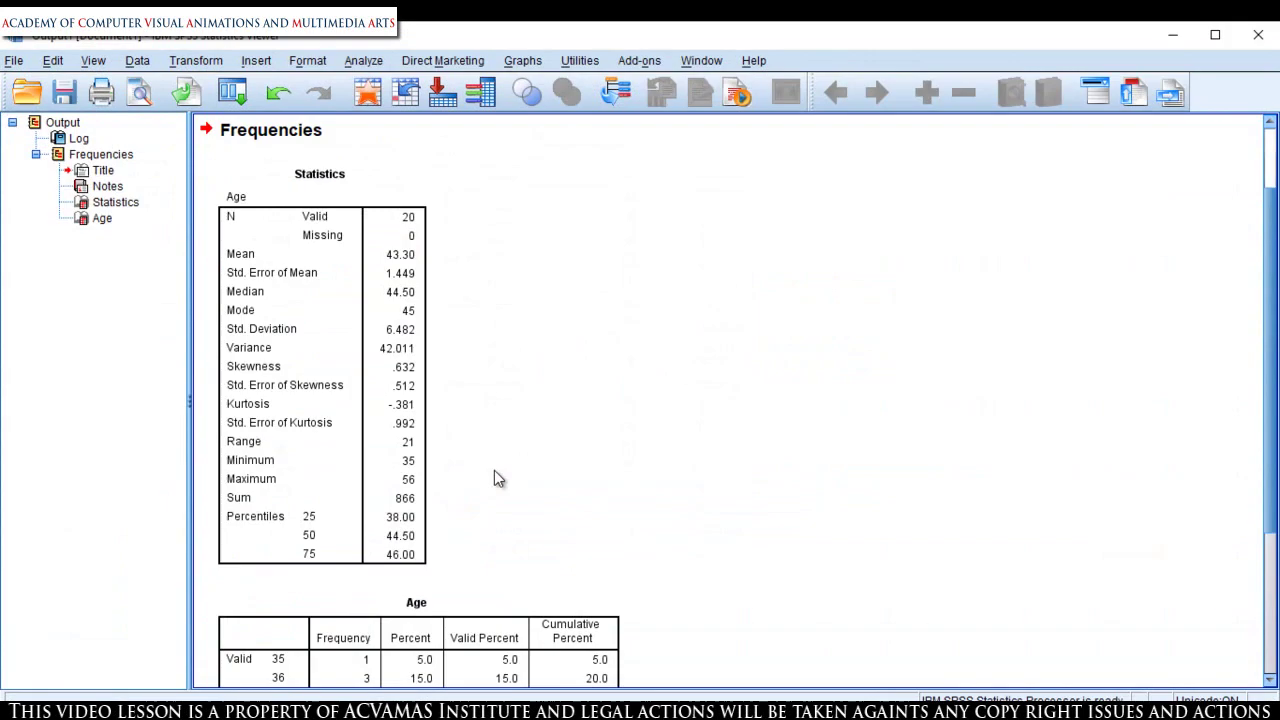
Examine the Statistics table and the Age frequency table in the output
drag(1266, 197, 1268, 205)
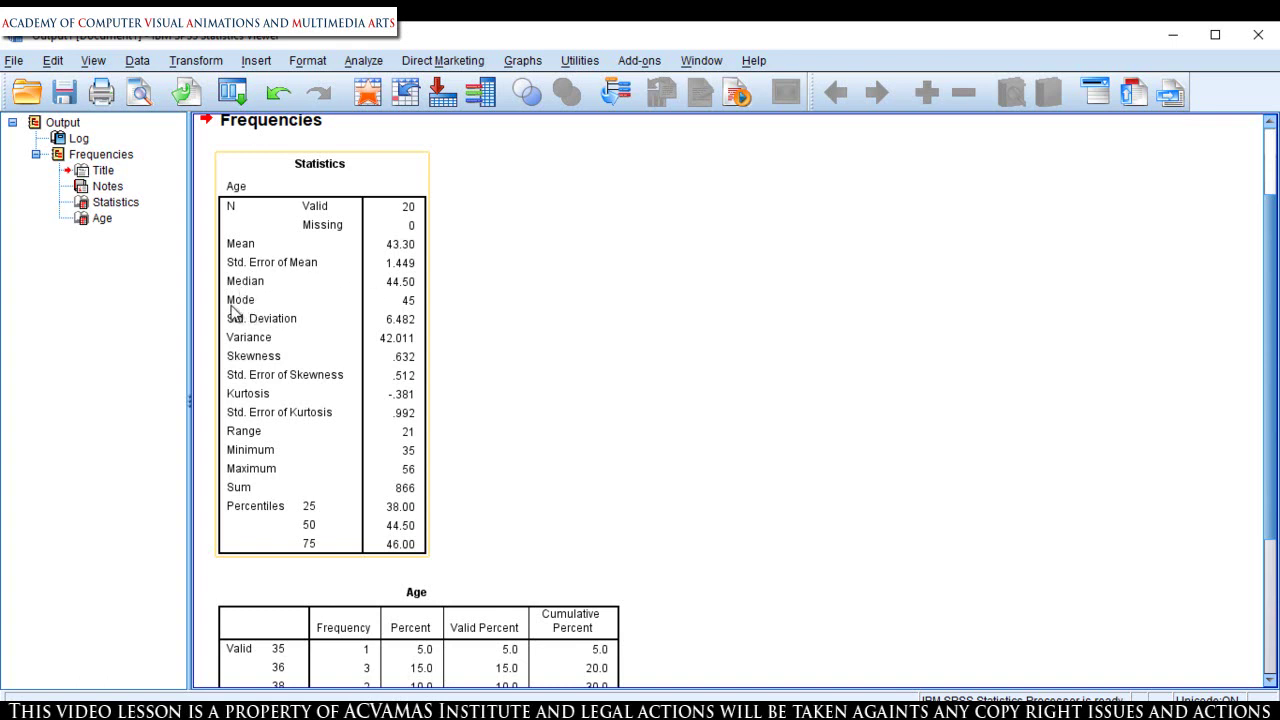
click(448, 603)
click(250, 410)
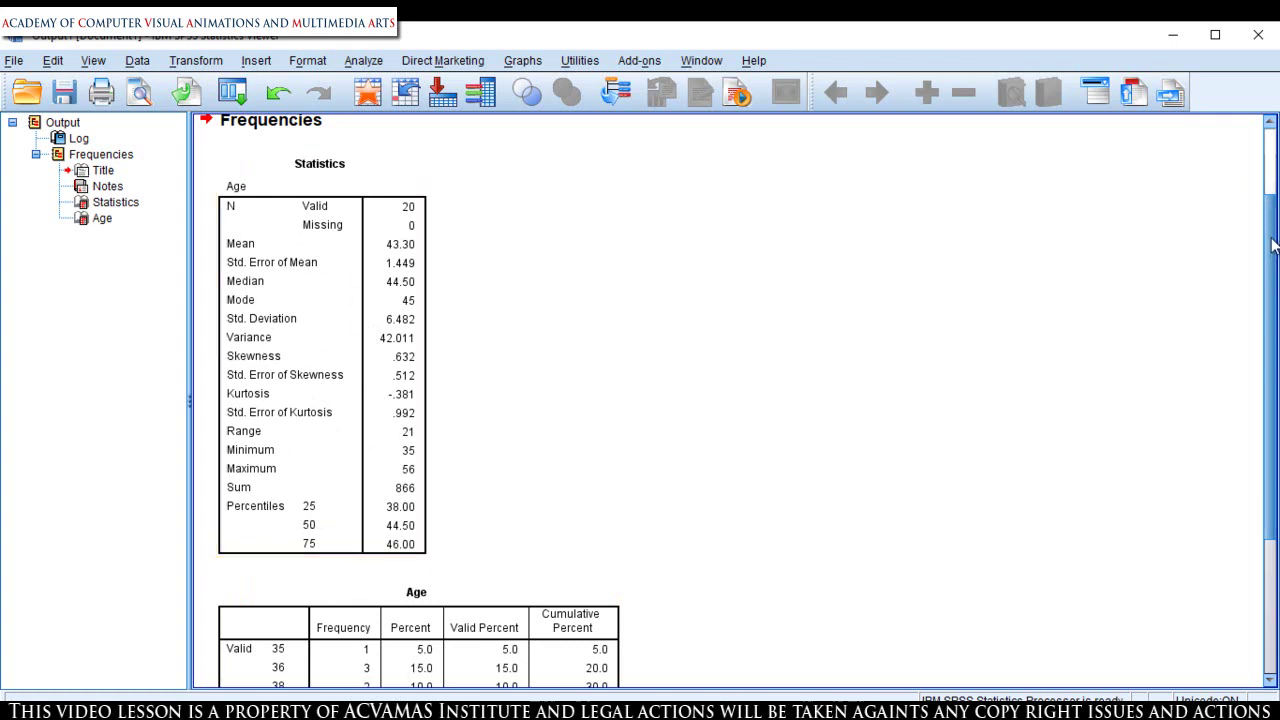
scroll(1268, 260, down, 2)
drag(1268, 275, 1270, 388)
click(320, 457)
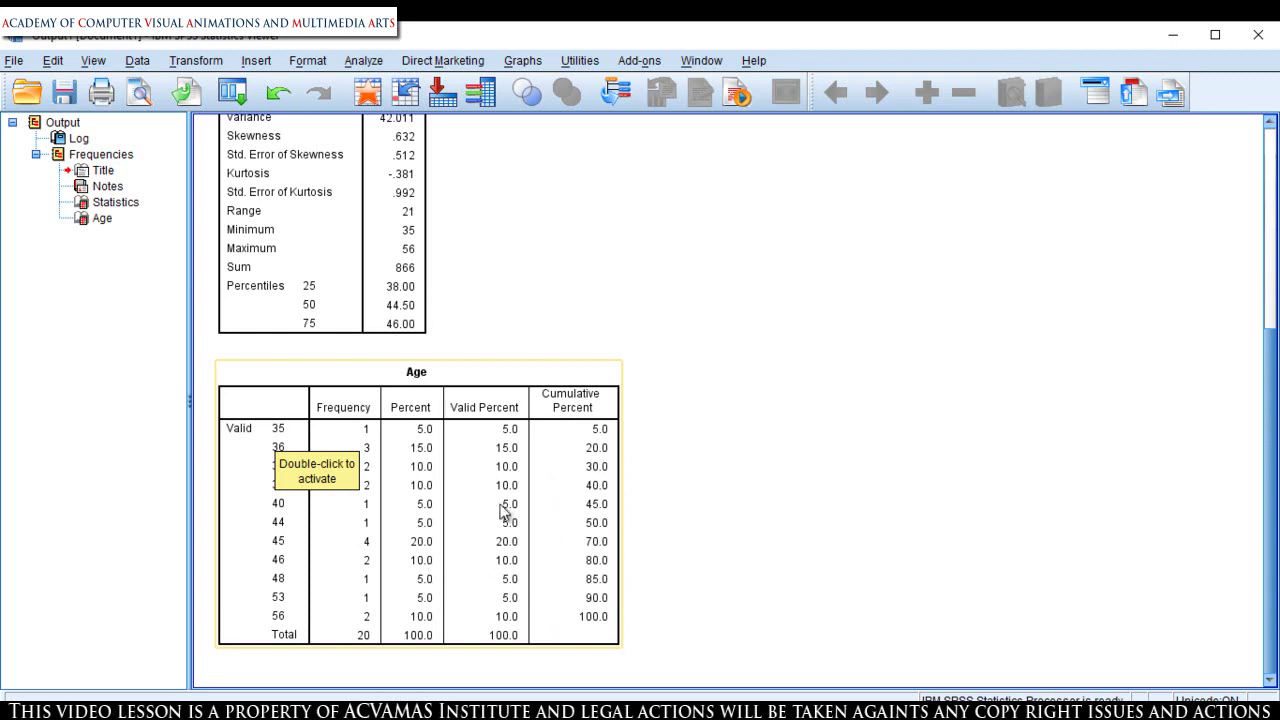
scroll(540, 395, up, 5)
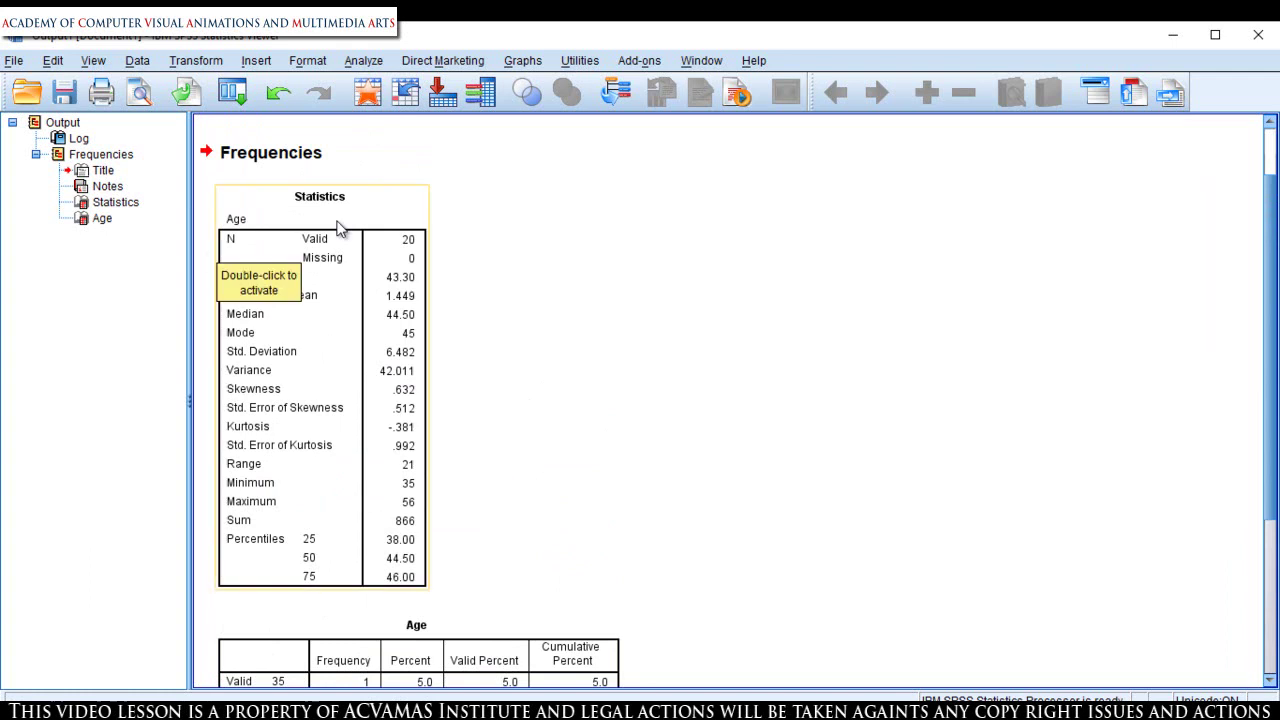
scroll(545, 565, down, 3)
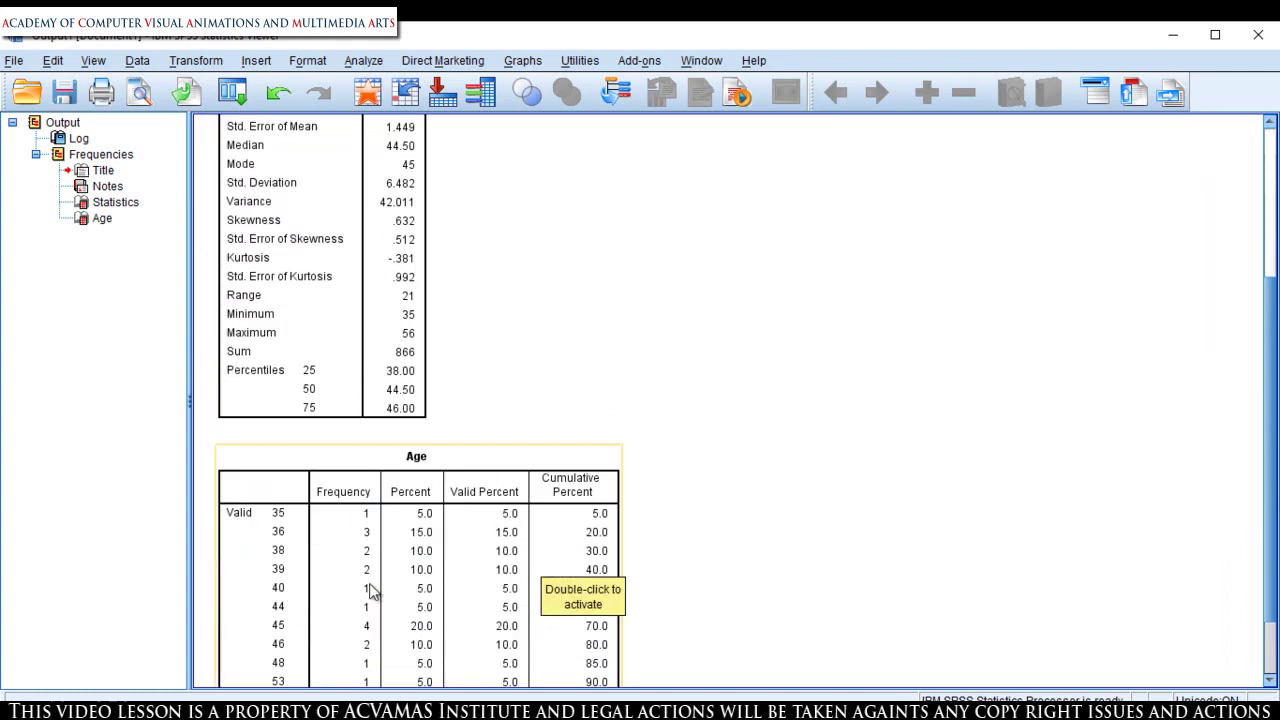
Reopen the Frequencies analysis and remove Age from the variables to analyze
click(363, 61)
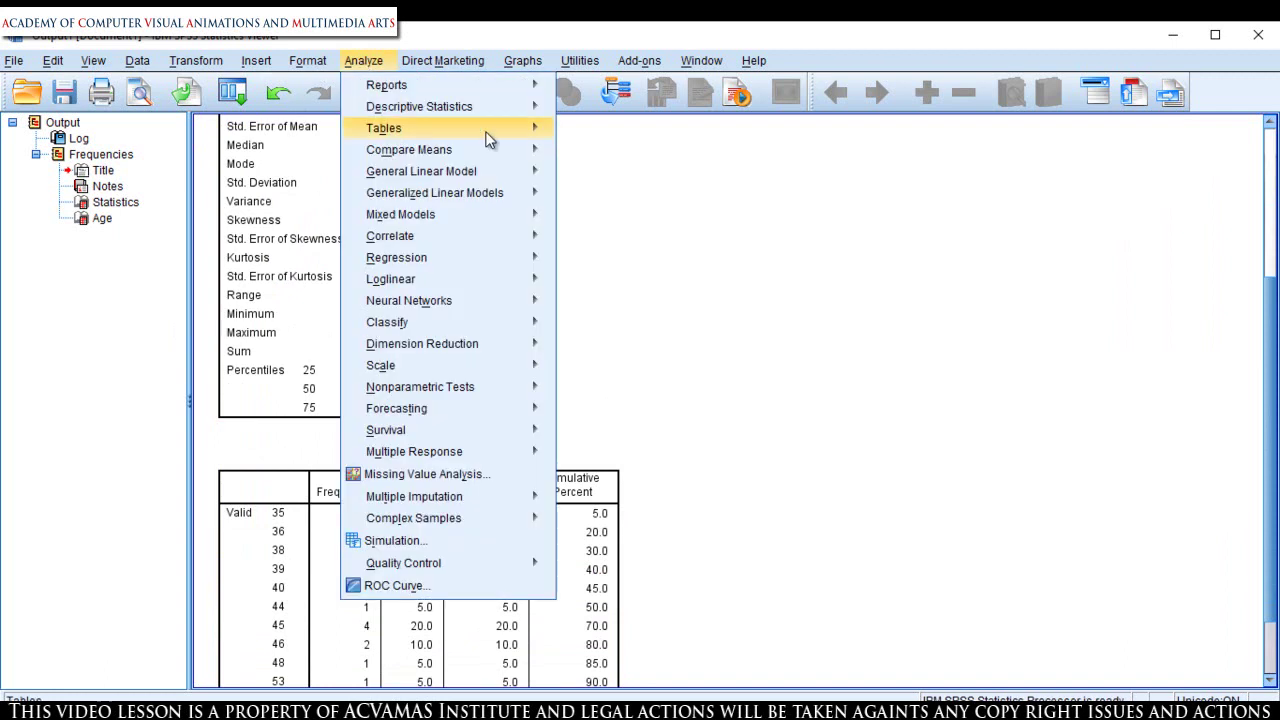
mouse_move(521, 113)
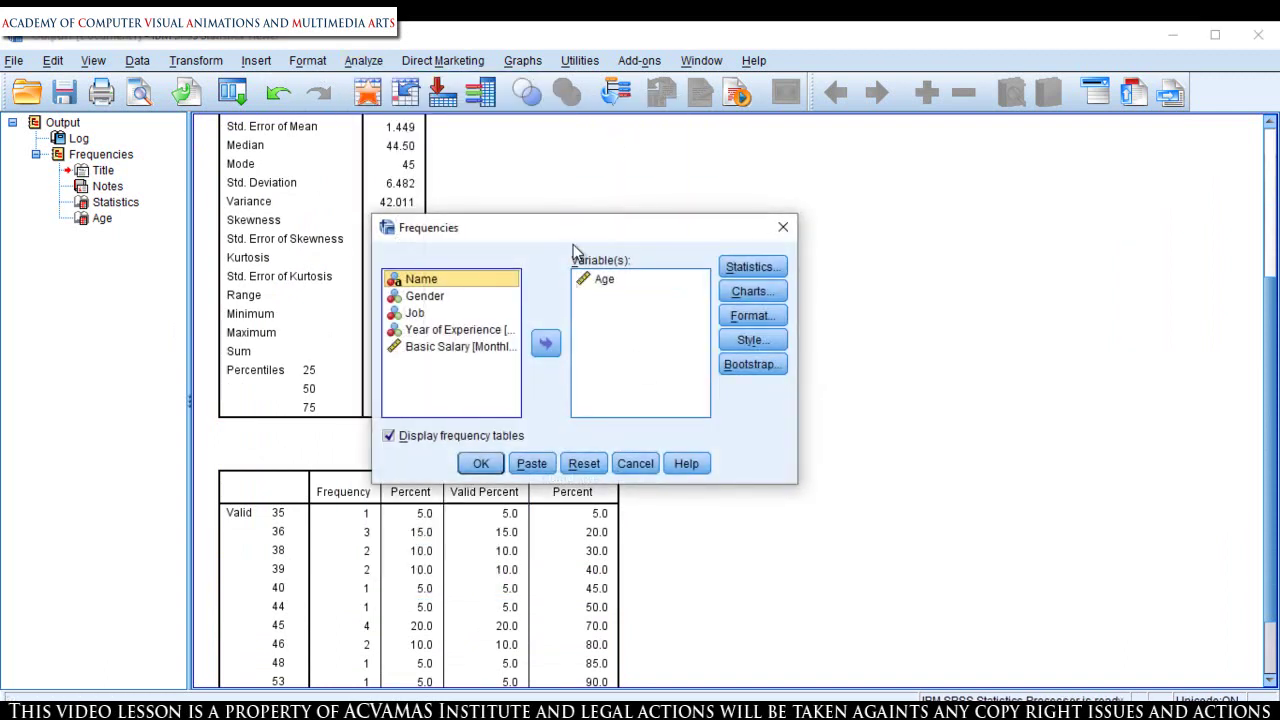
drag(550, 238, 531, 271)
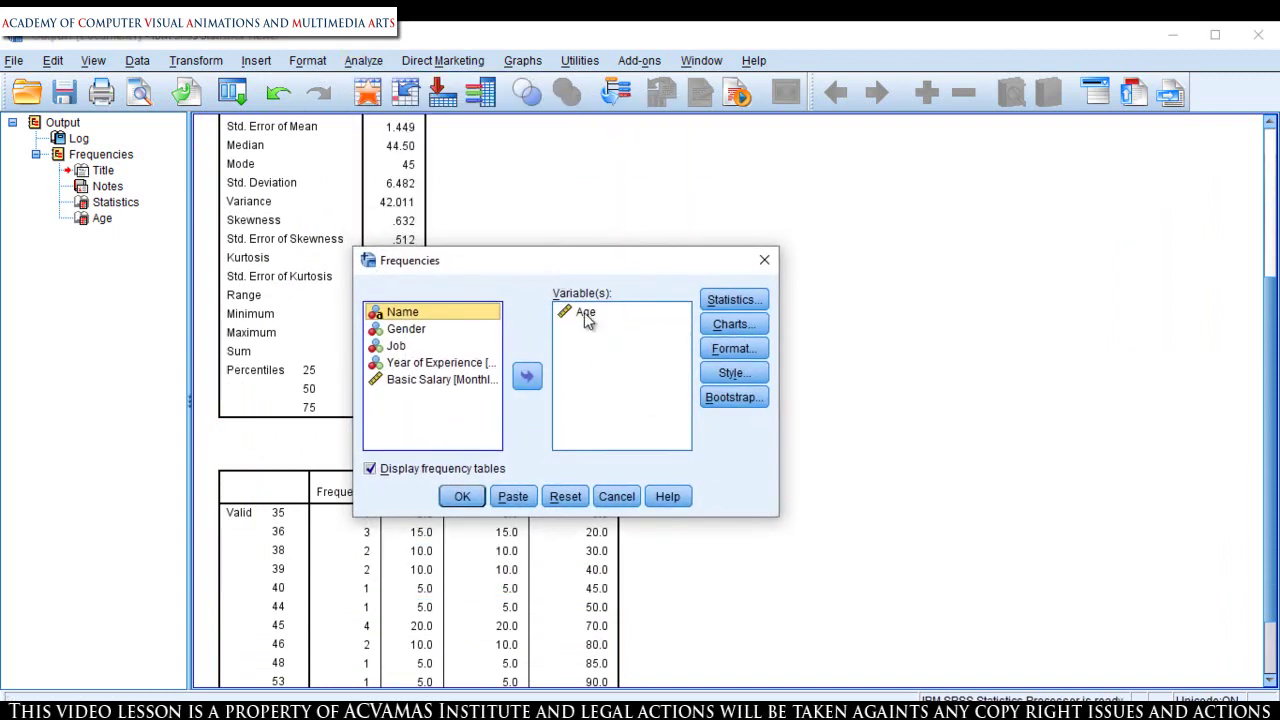
click(584, 312)
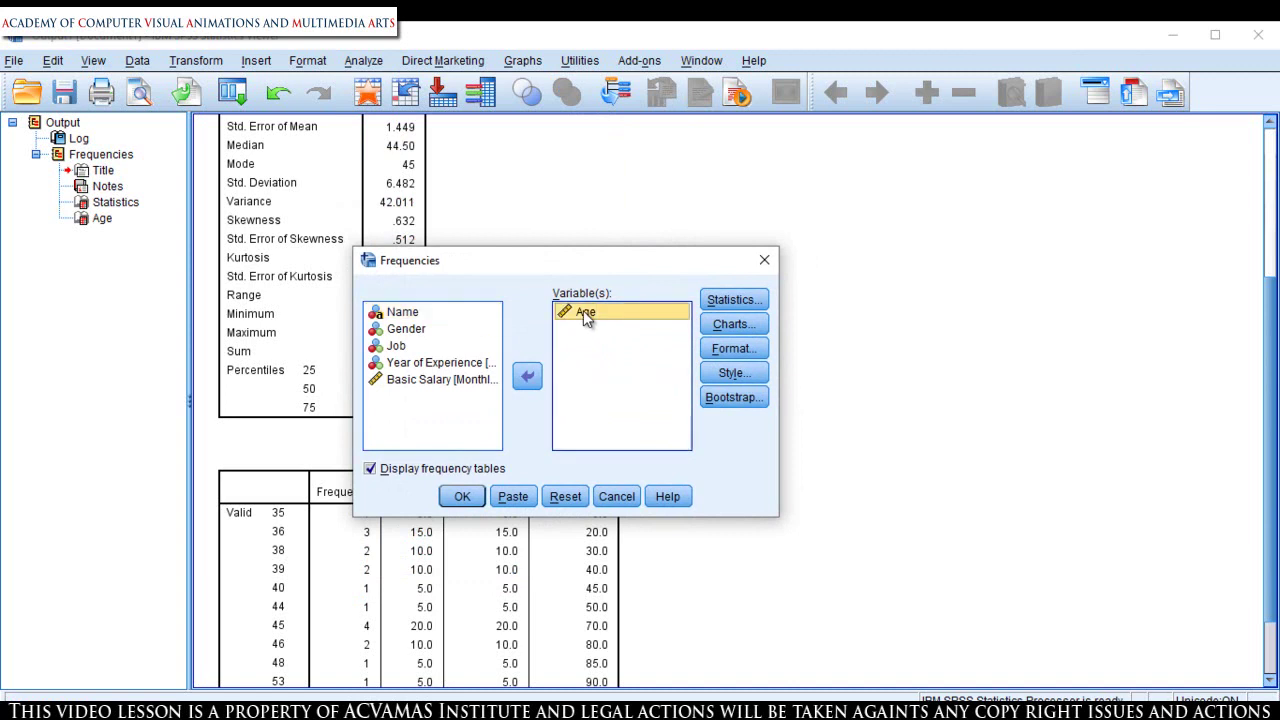
click(528, 377)
Add all variables from Name through Basic Salary to the Frequencies analysis and accept the statistics already selected
click(421, 316)
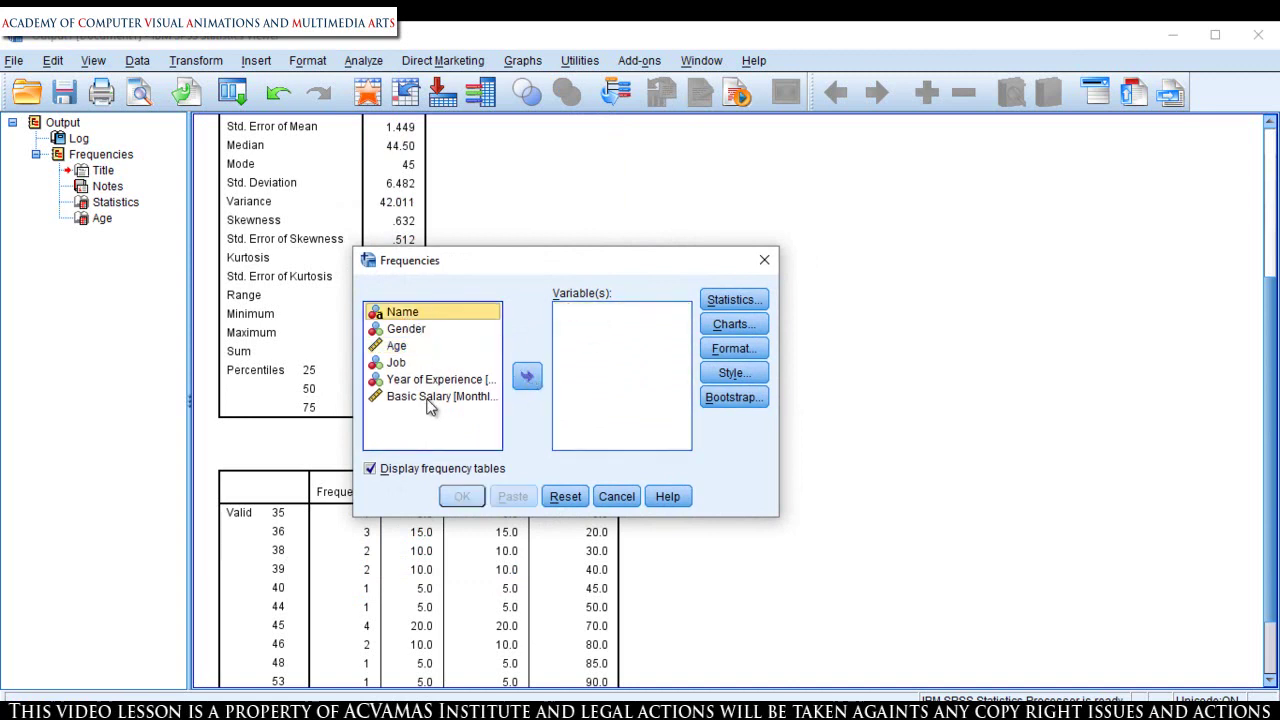
shift+click(432, 400)
click(527, 378)
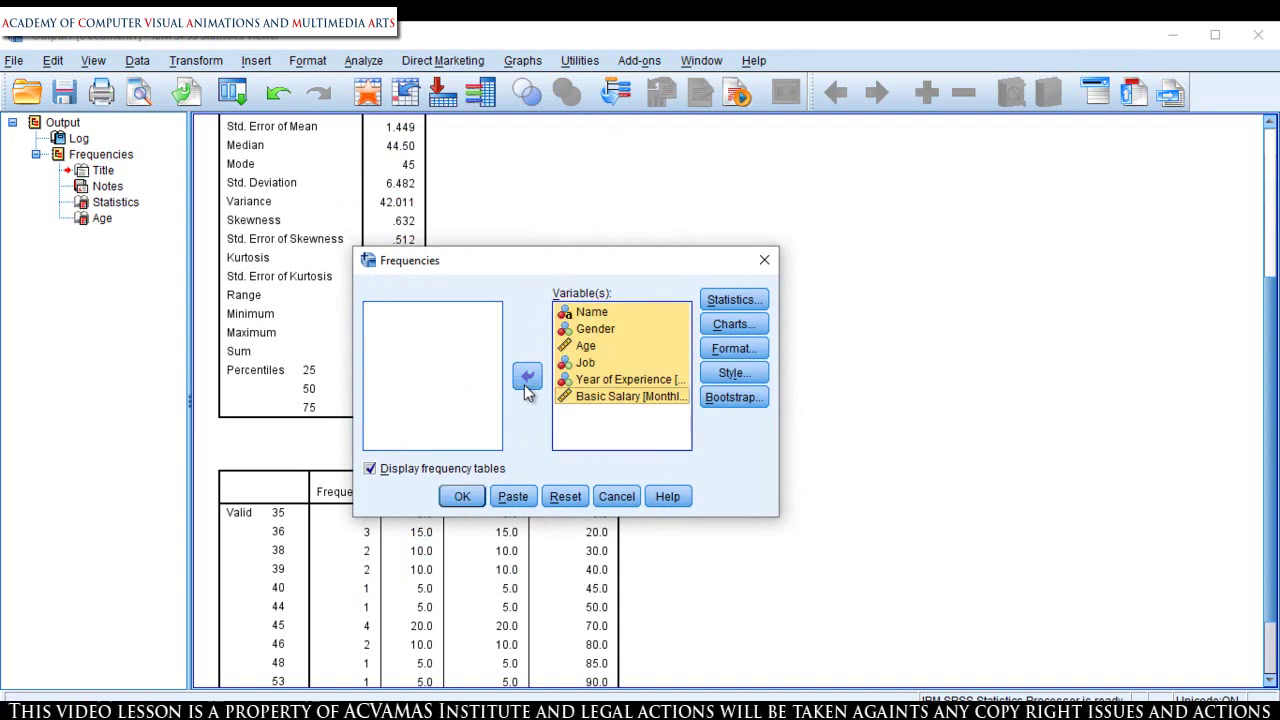
click(725, 299)
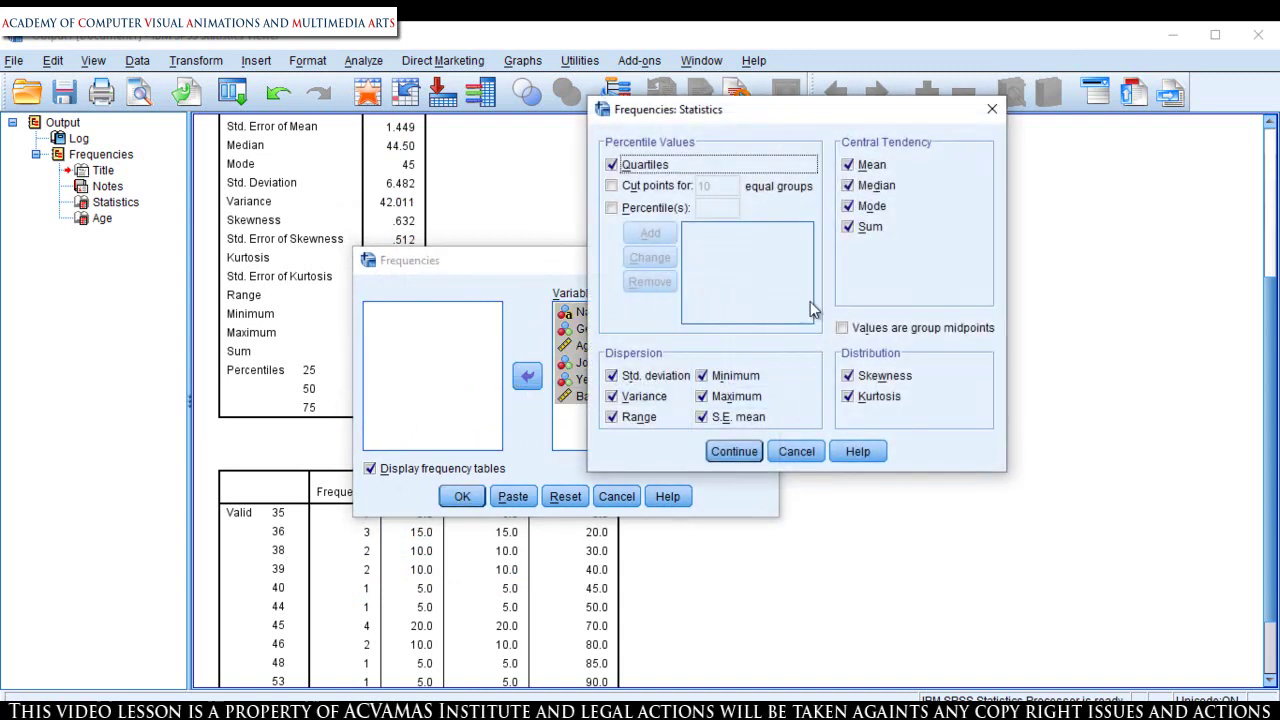
click(741, 454)
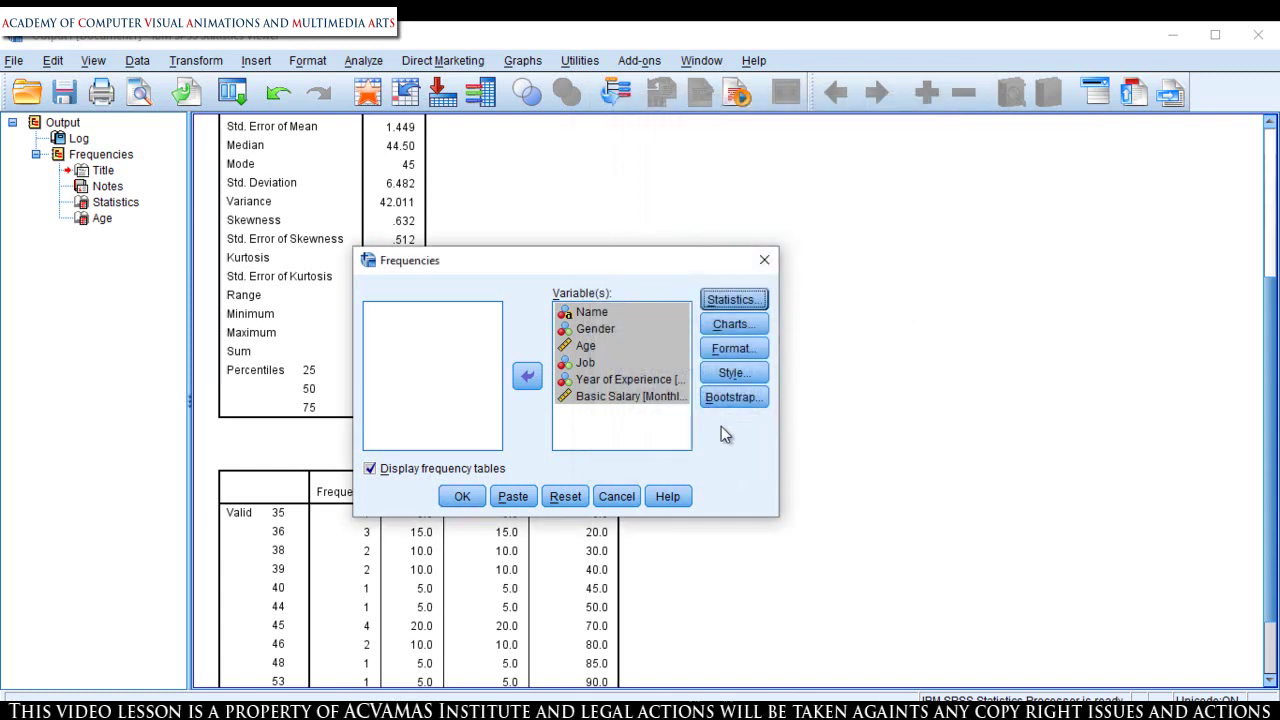
Add histograms with a normal curve to the Frequencies analysis and run it for all selected variables
click(729, 327)
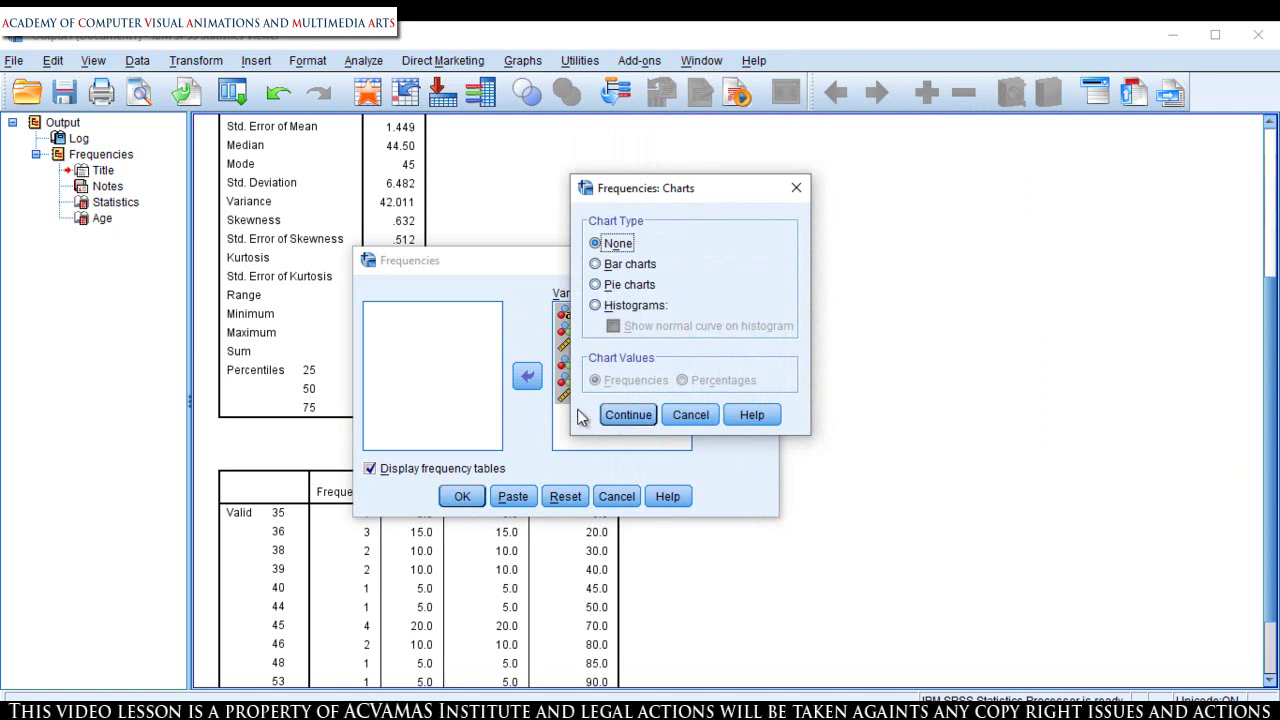
click(640, 306)
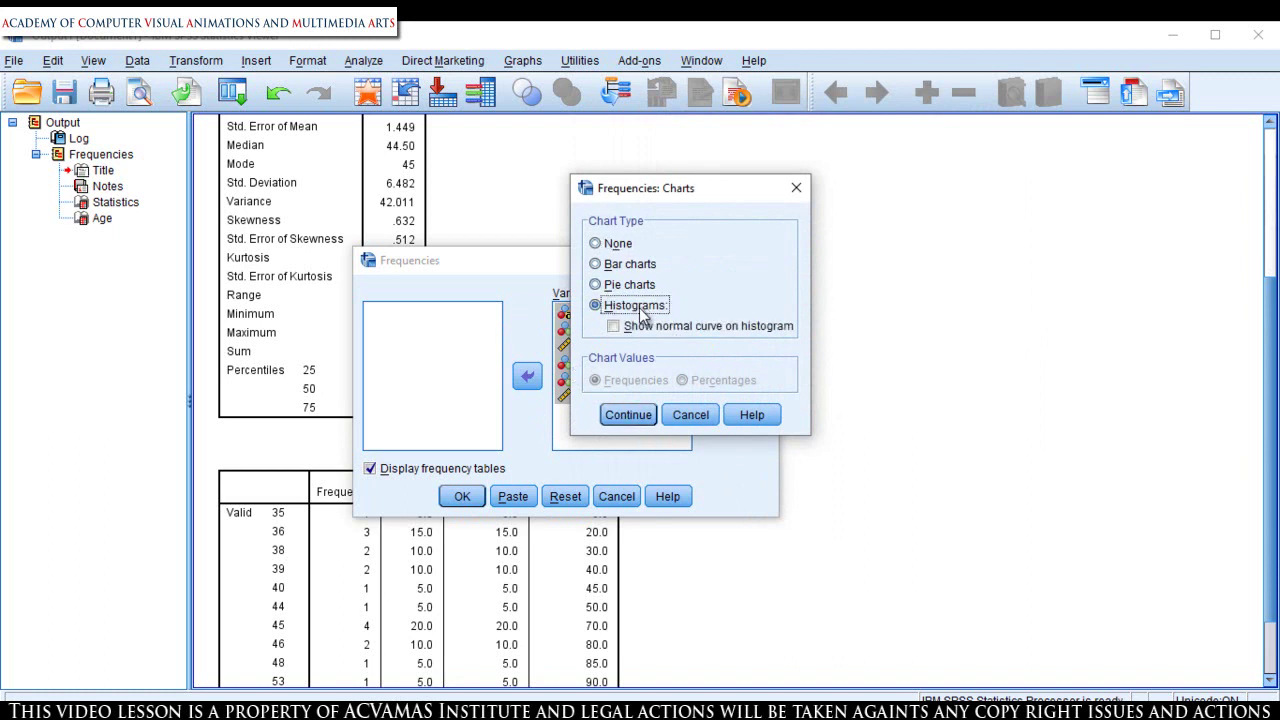
drag(674, 192, 801, 213)
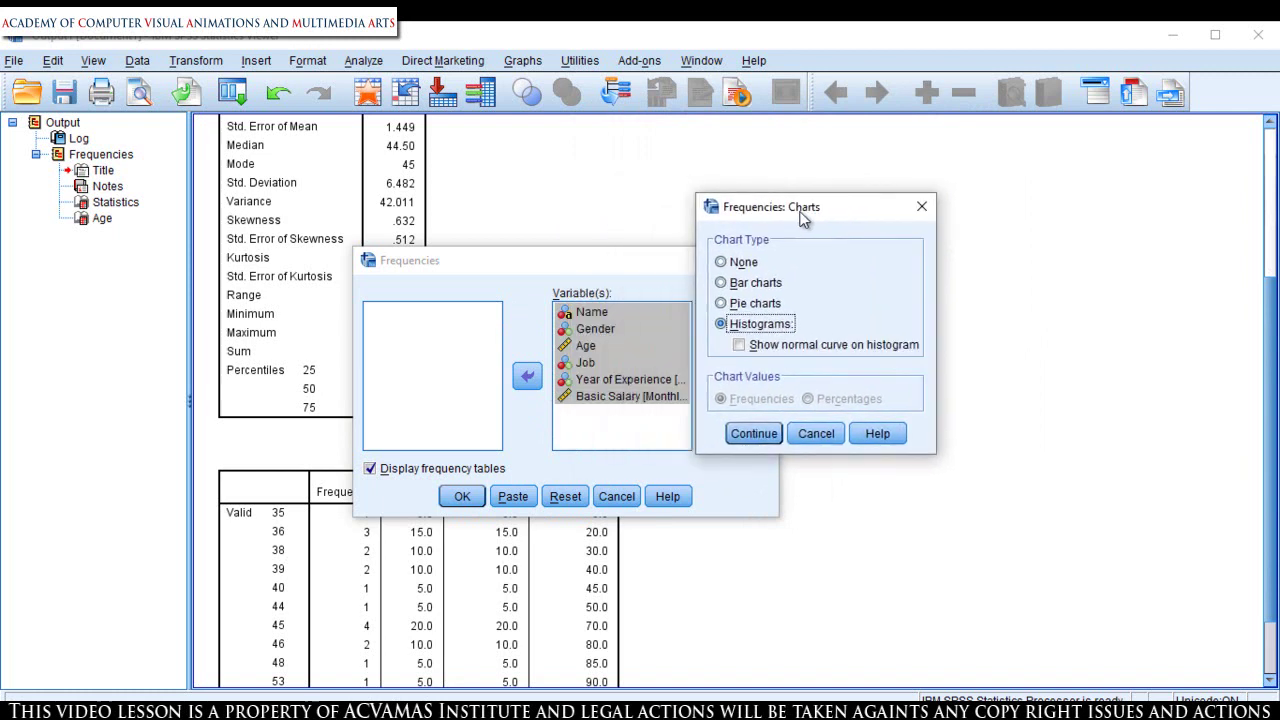
click(740, 346)
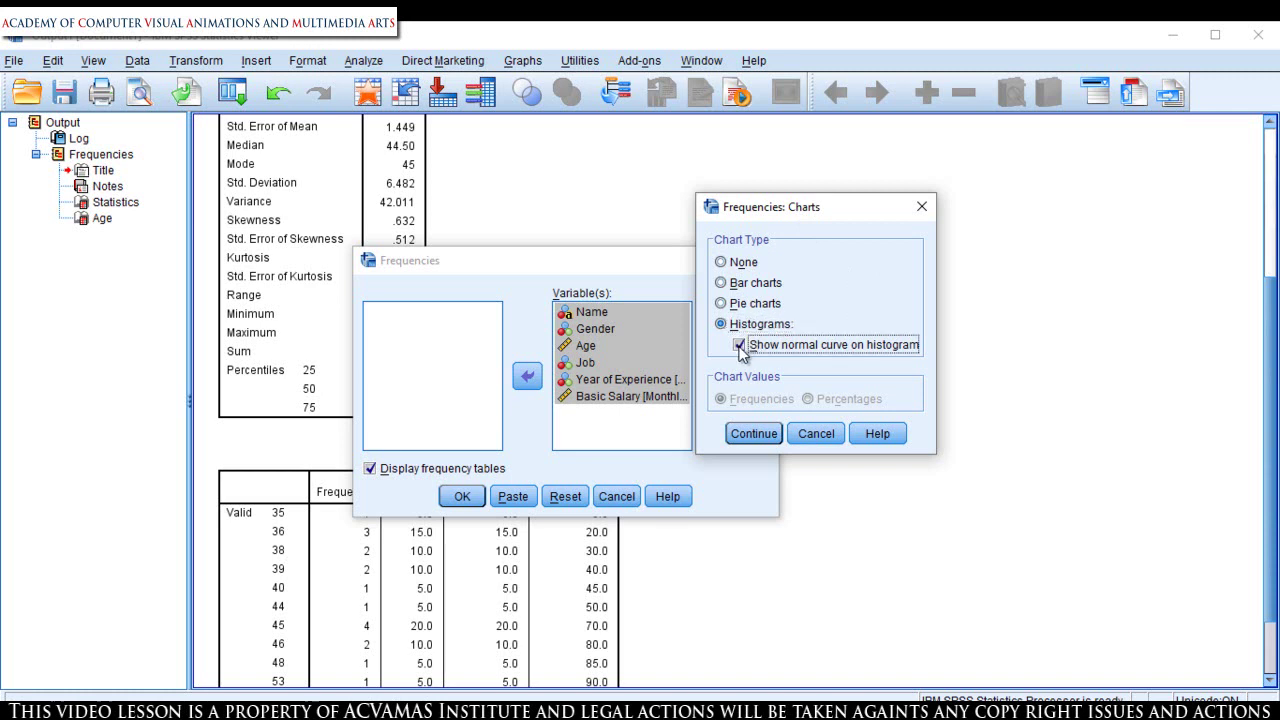
click(768, 438)
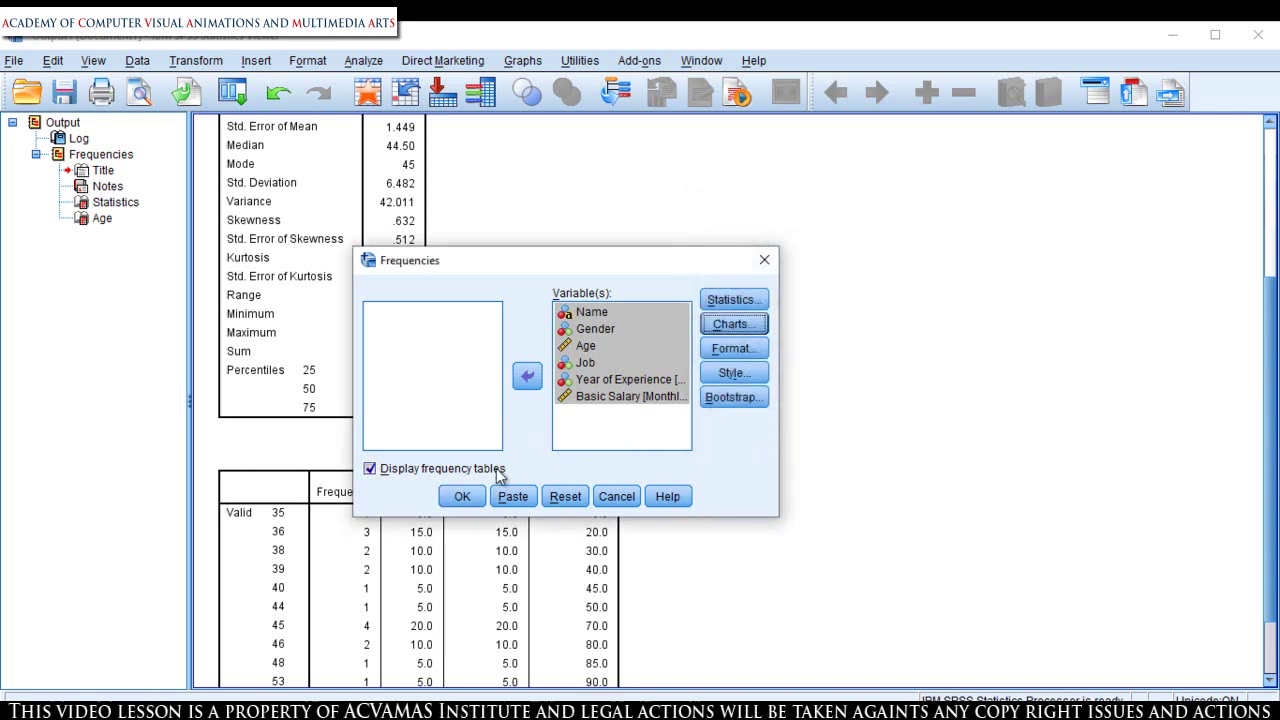
click(463, 498)
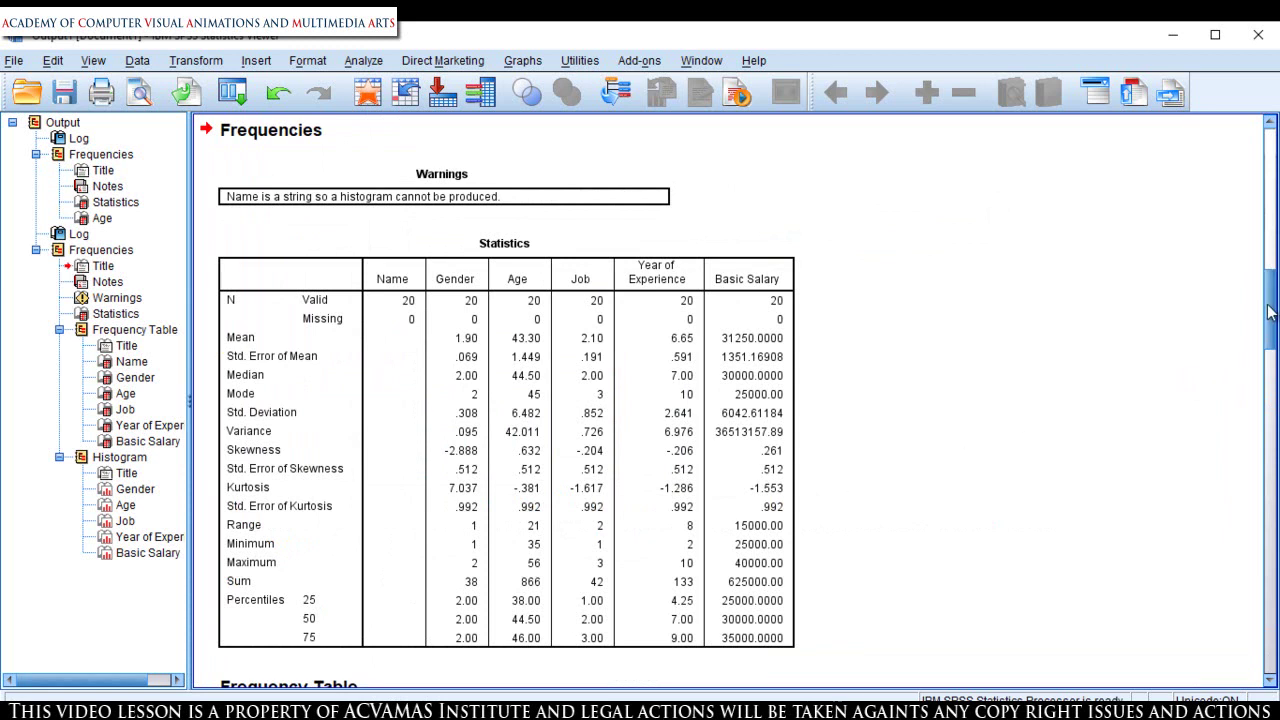
Check the variable types and measurement levels in the Compute Variables.sav variable definitions, and return to the output
scroll(1268, 312, up, 1)
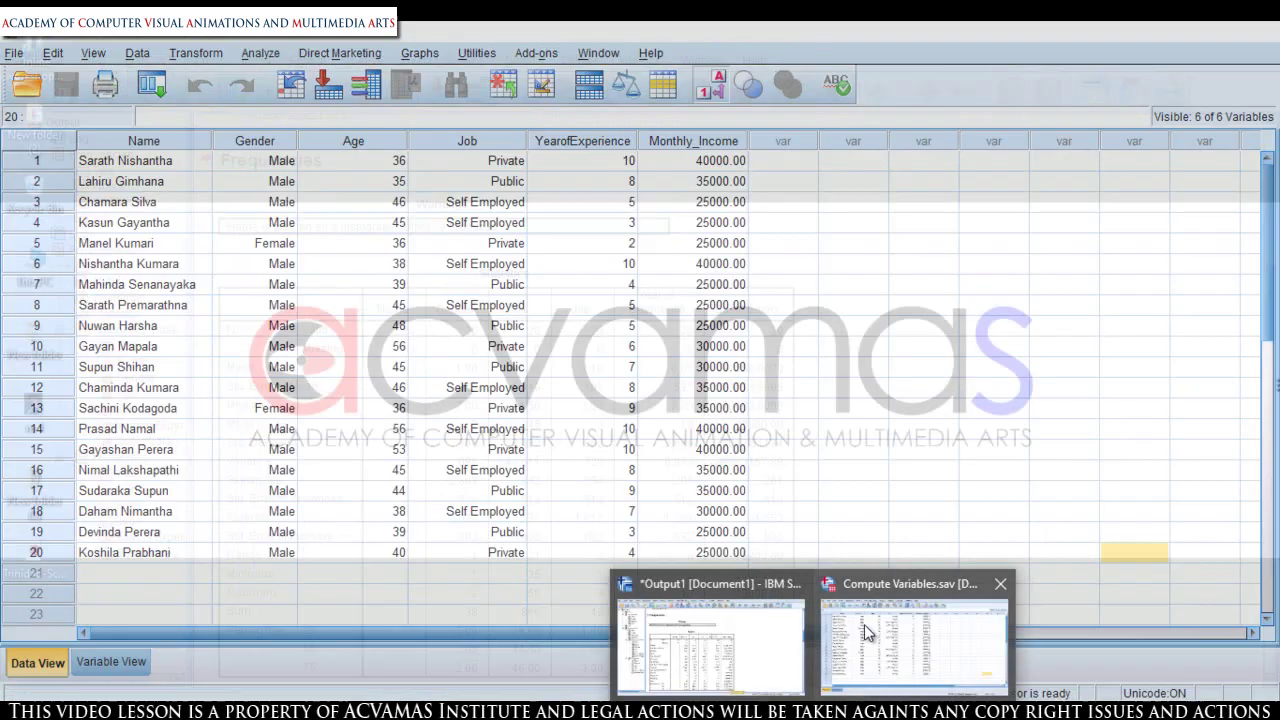
click(864, 624)
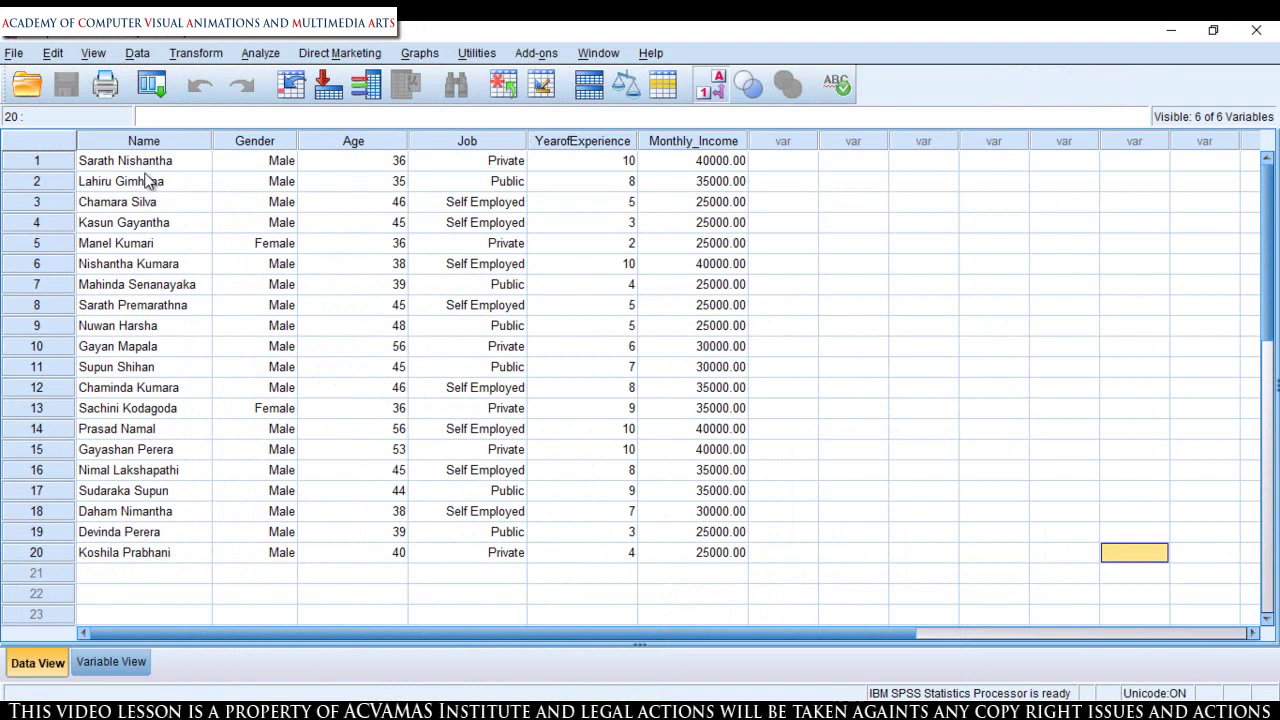
click(113, 668)
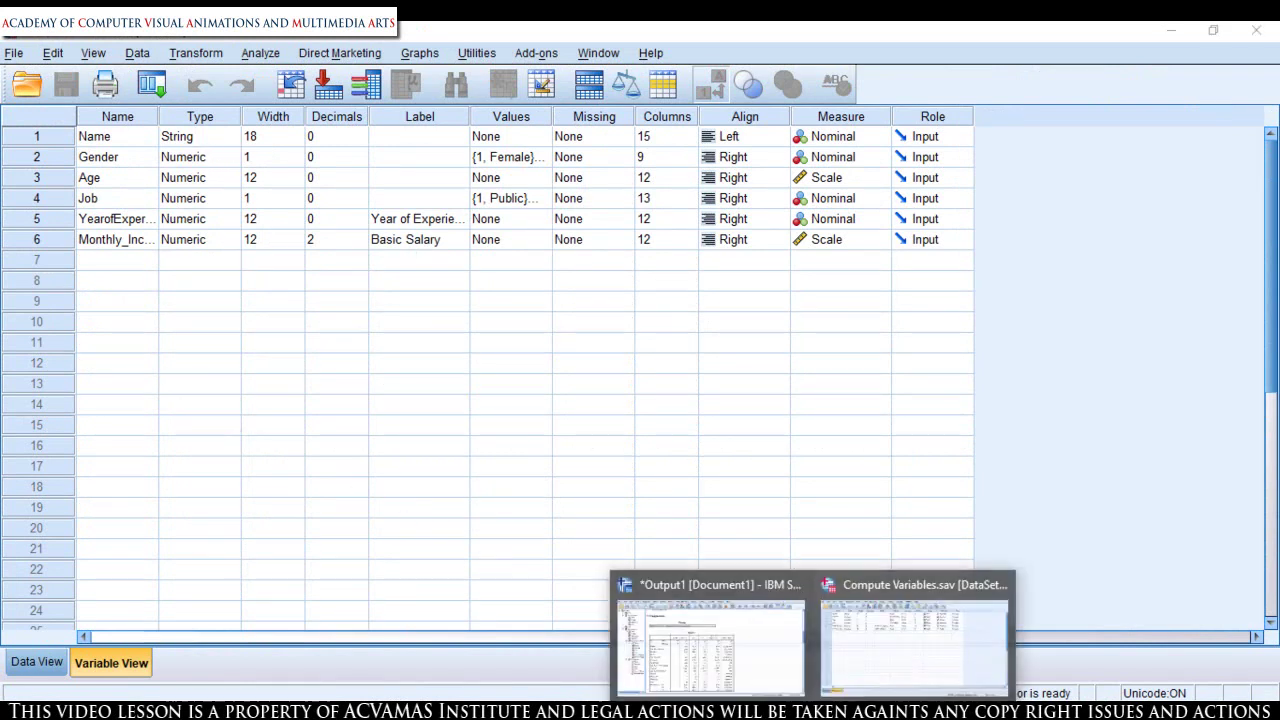
click(691, 614)
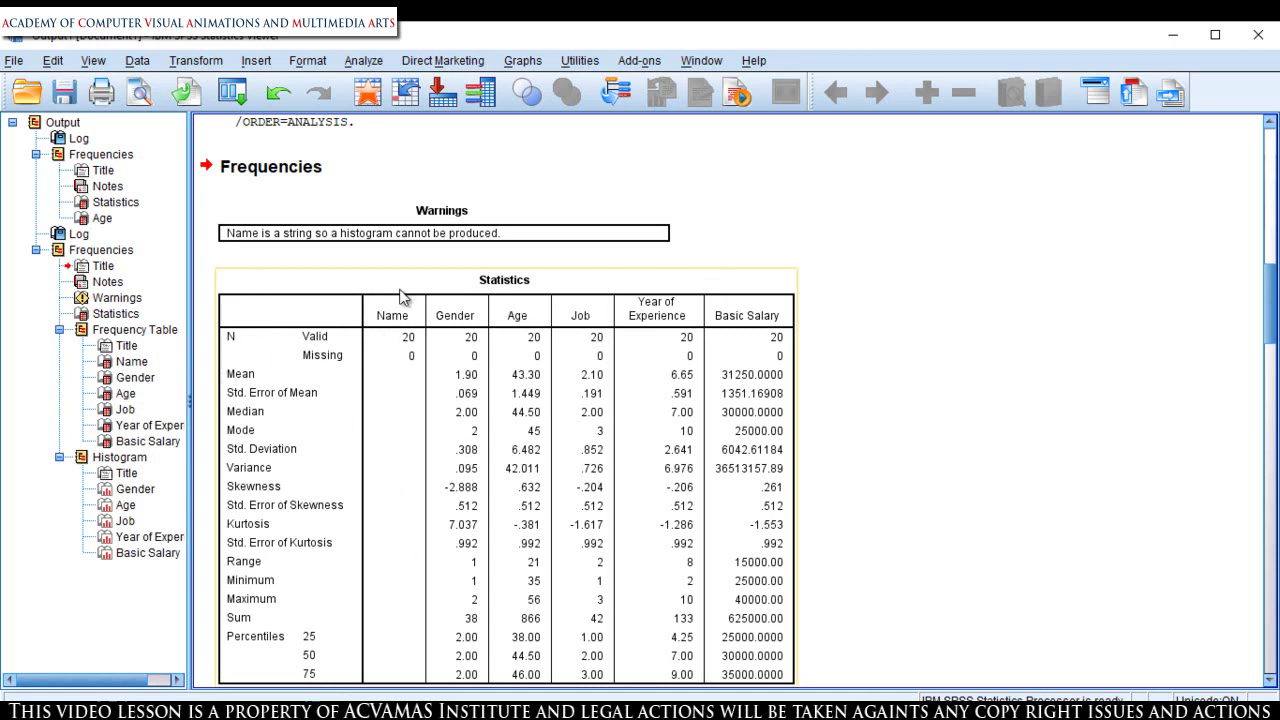
Examine the Statistics table, the frequency tables and the histograms with normal curves in the output
scroll(1274, 302, down, 1)
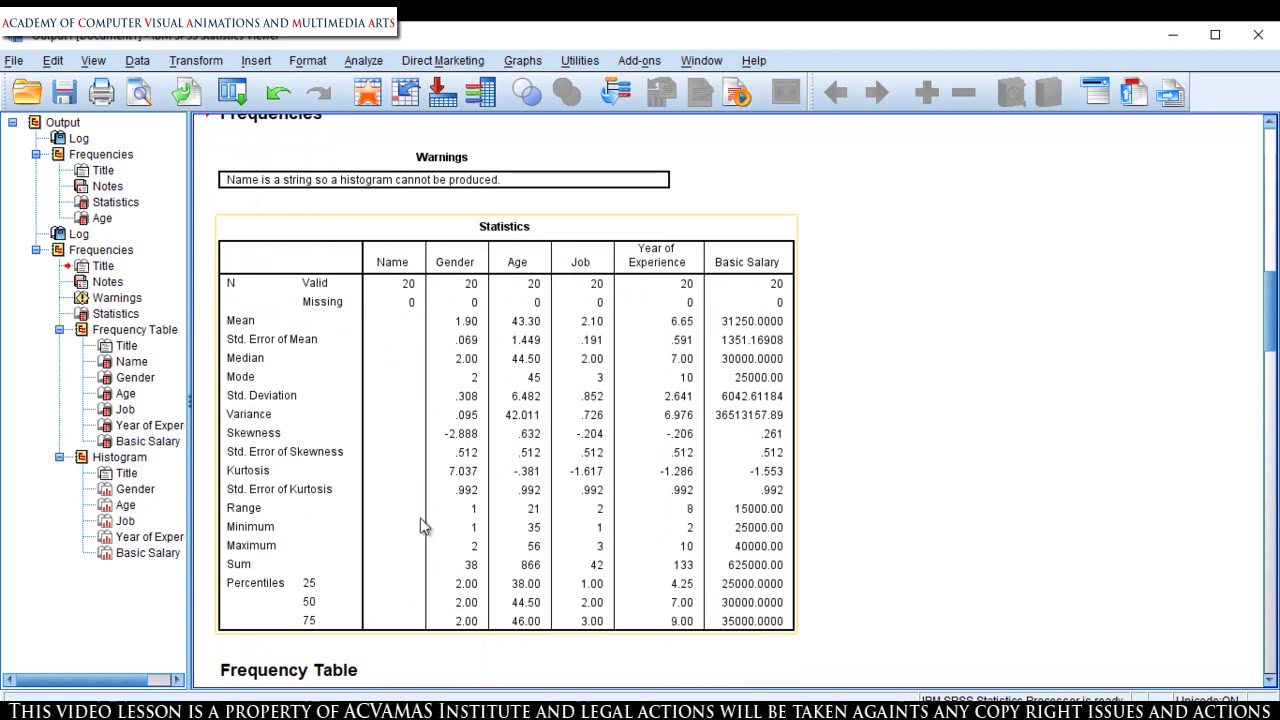
drag(1270, 292, 1272, 368)
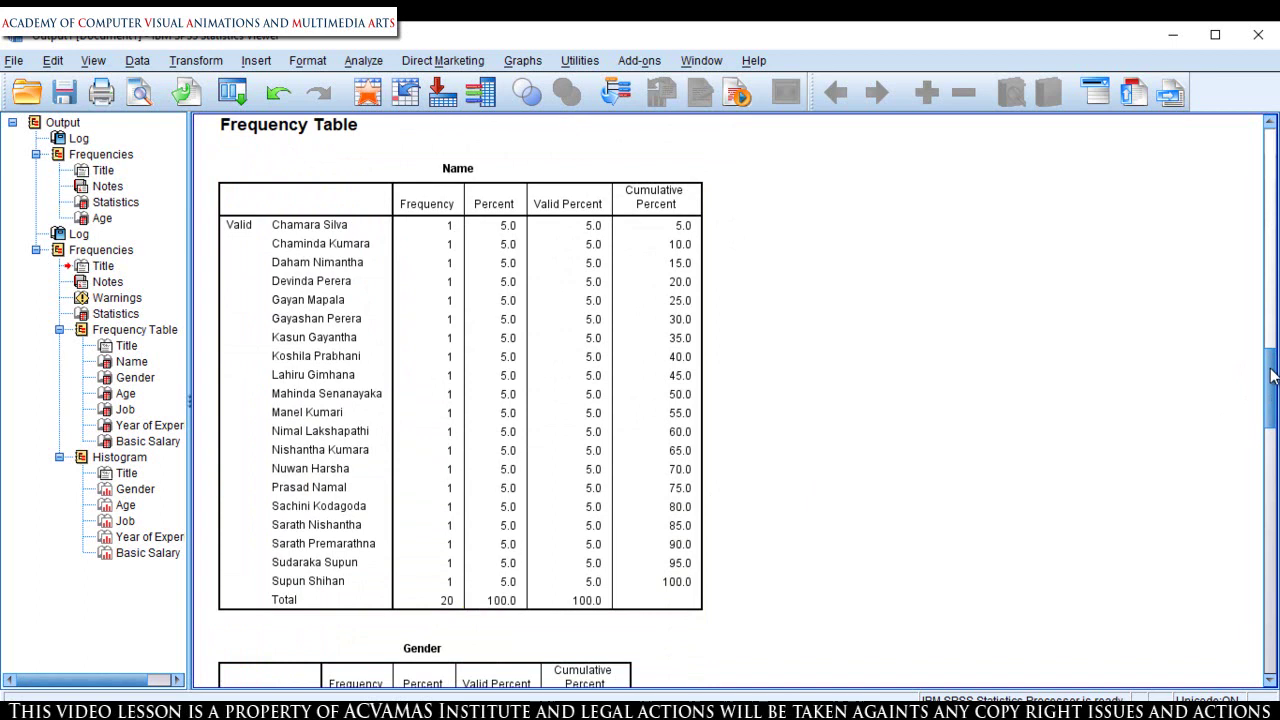
drag(1272, 374, 1275, 580)
click(683, 545)
click(898, 621)
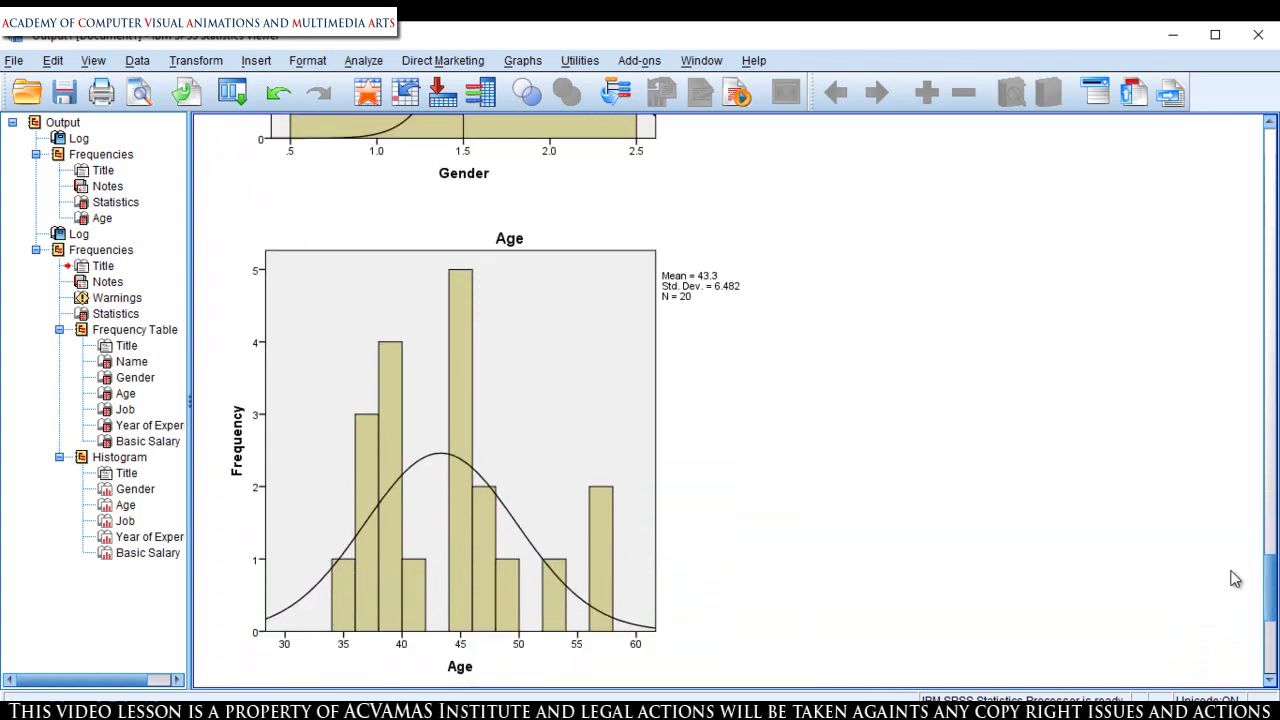
drag(1275, 573, 1275, 609)
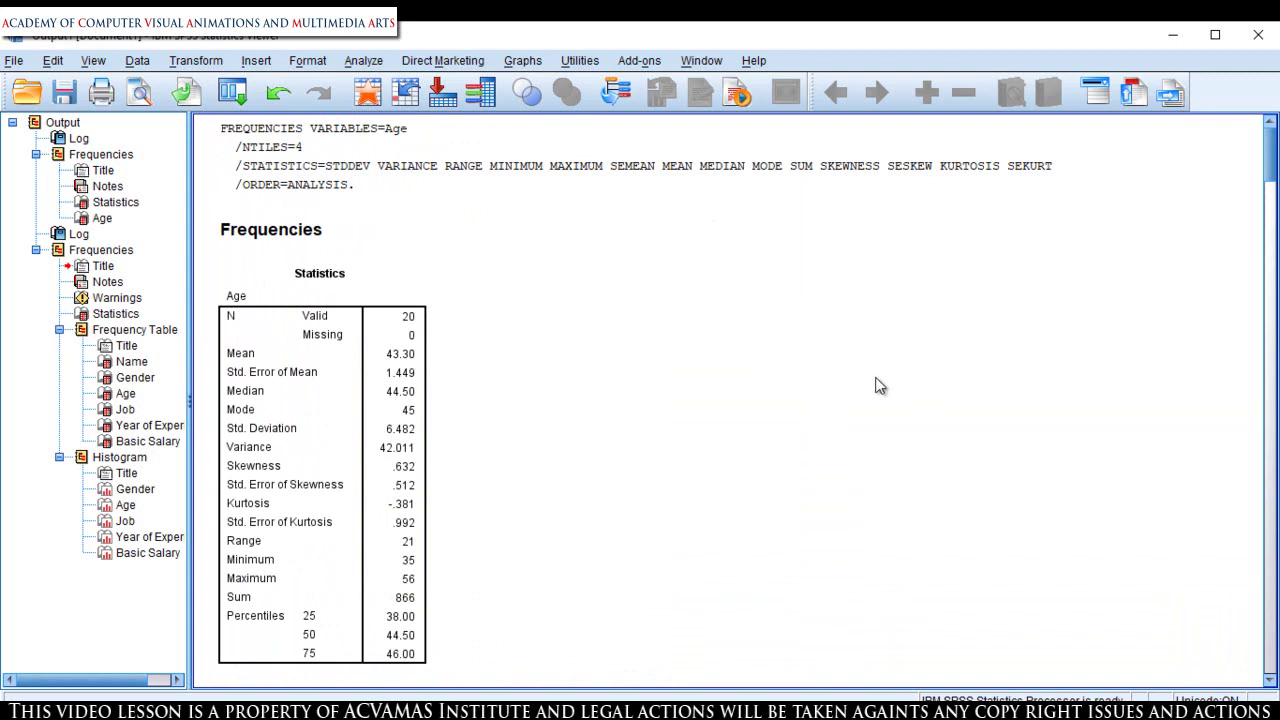
Bring up the available Descriptive Statistics procedures to start another analysis
click(360, 62)
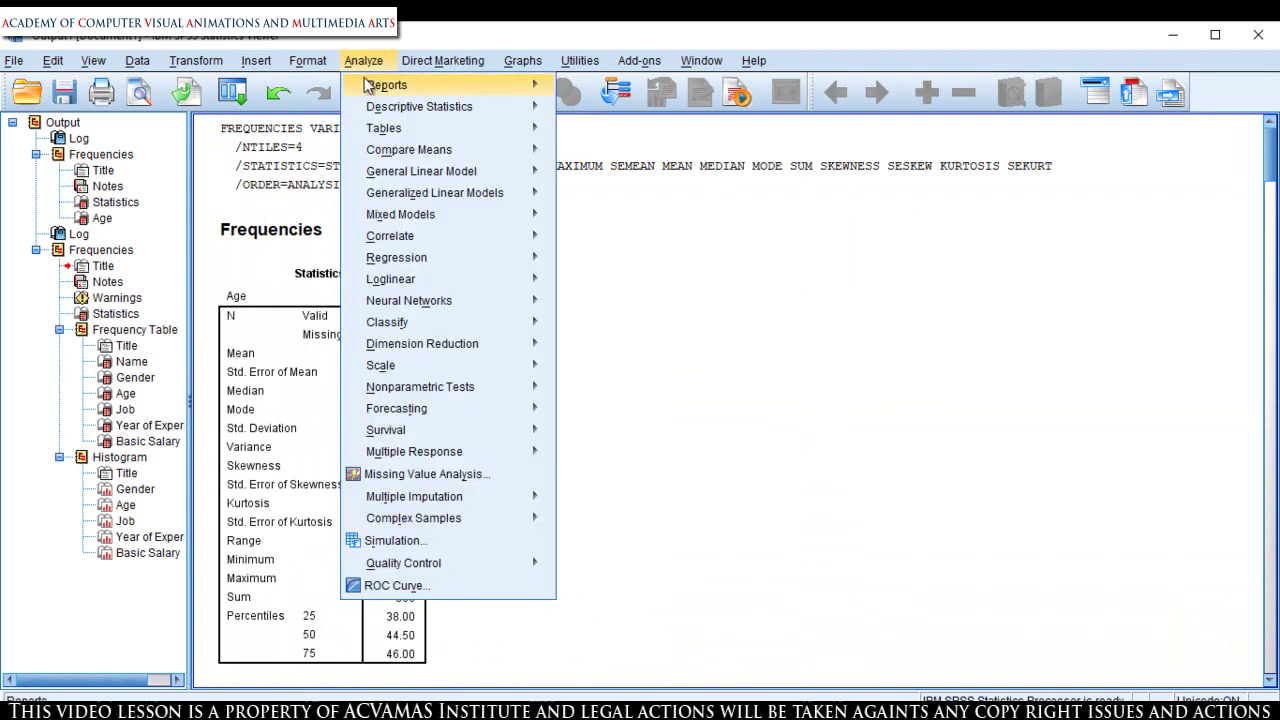
mouse_move(458, 104)
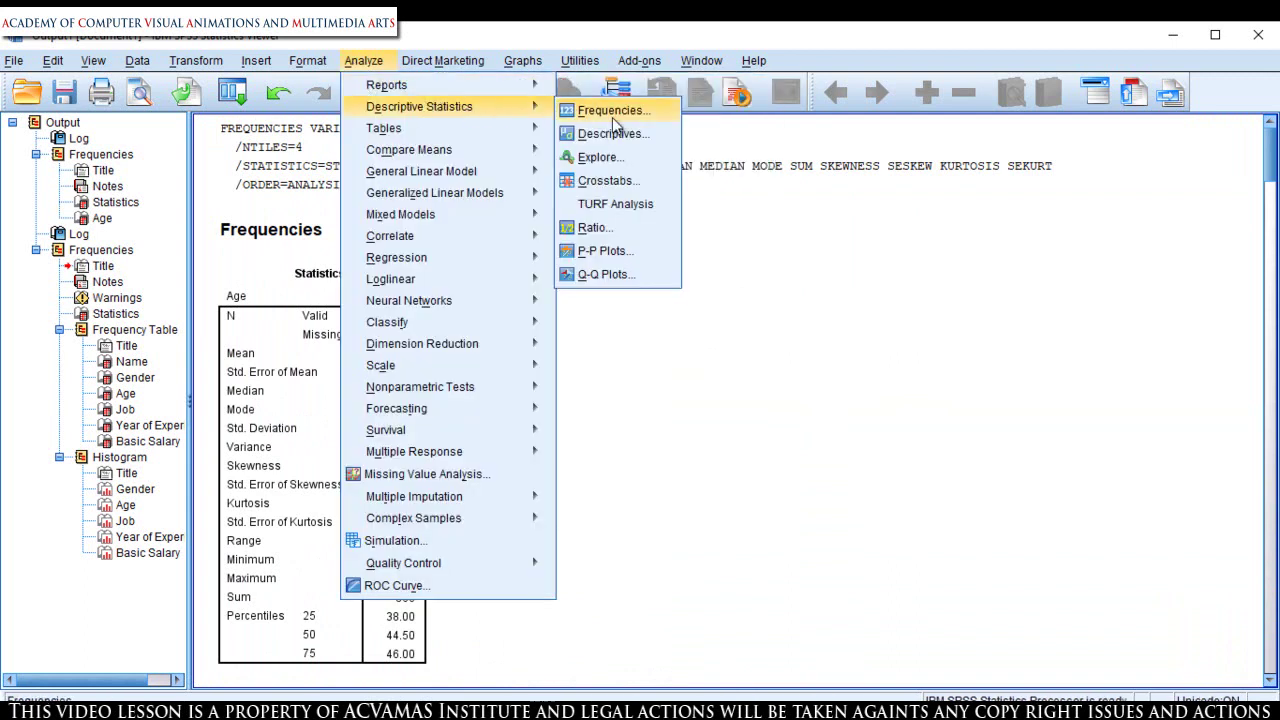